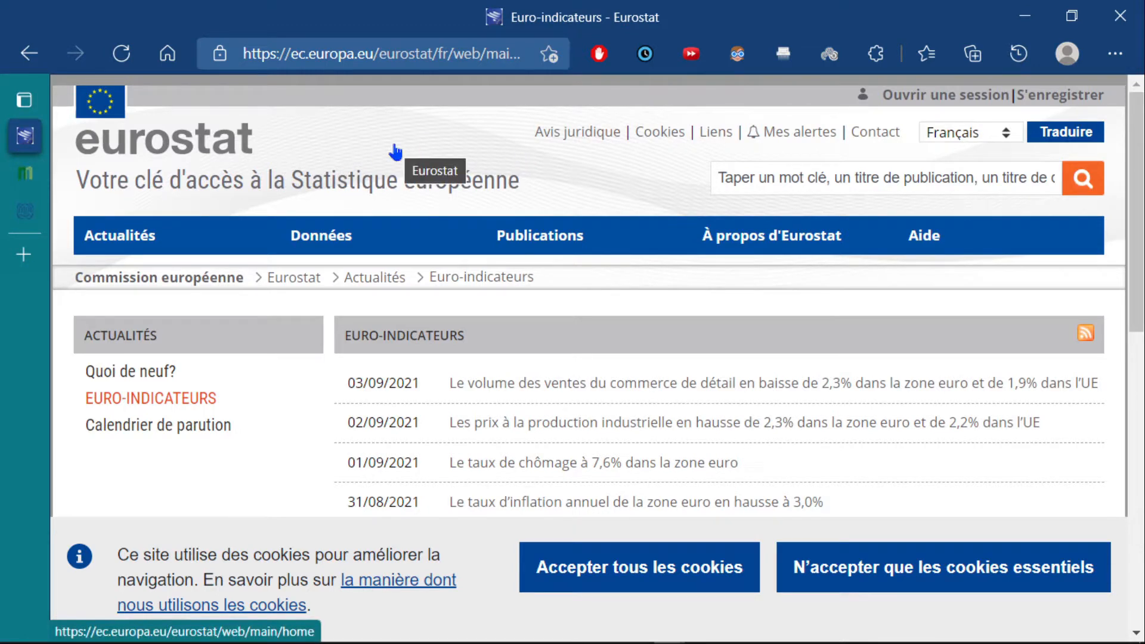
# Step: Open Eurostat's data section (Données) and look over the theme folders in the database's data explorer
pyautogui.click(332, 239)
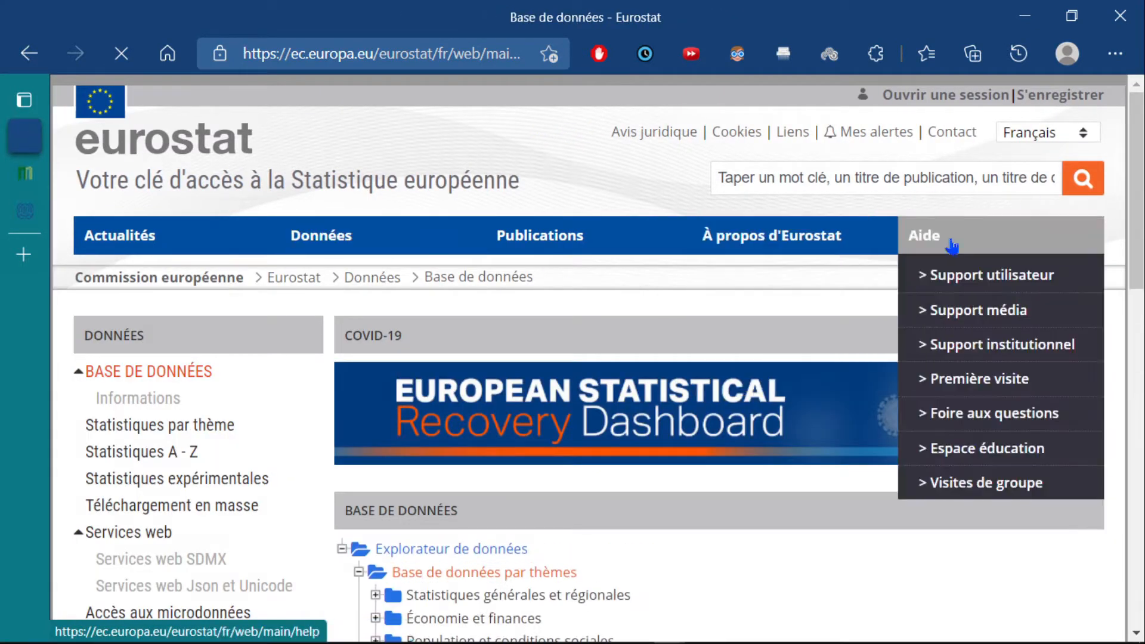
pyautogui.scroll(-1, 1135, 196)
pyautogui.scroll(-6, 587, 358)
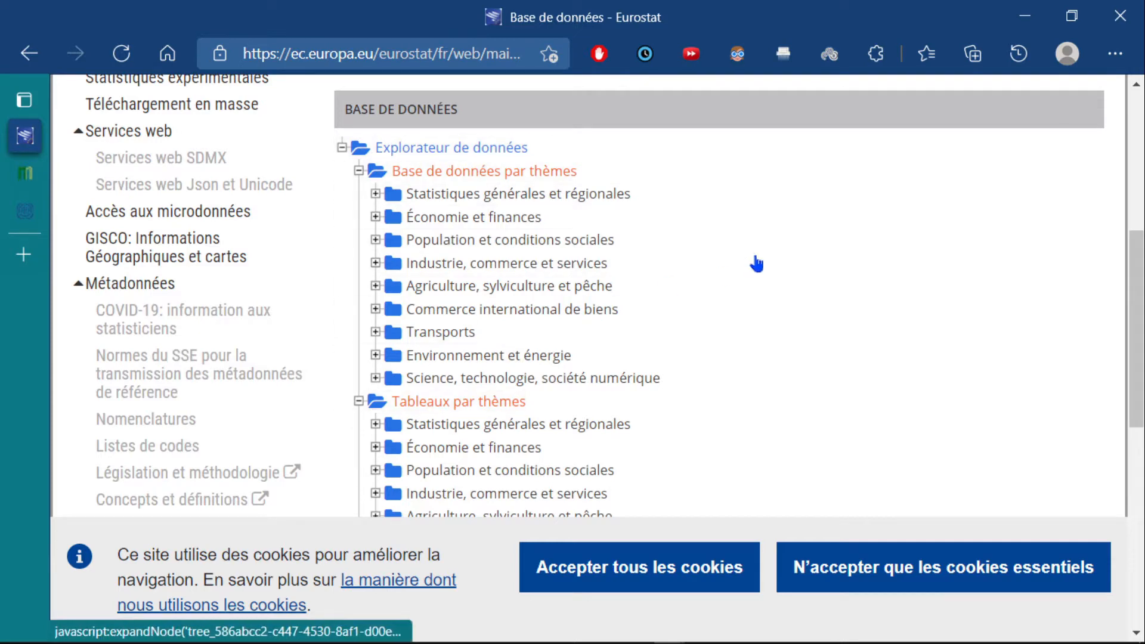
pyautogui.moveTo(1142, 355); pyautogui.dragTo(1142, 388)
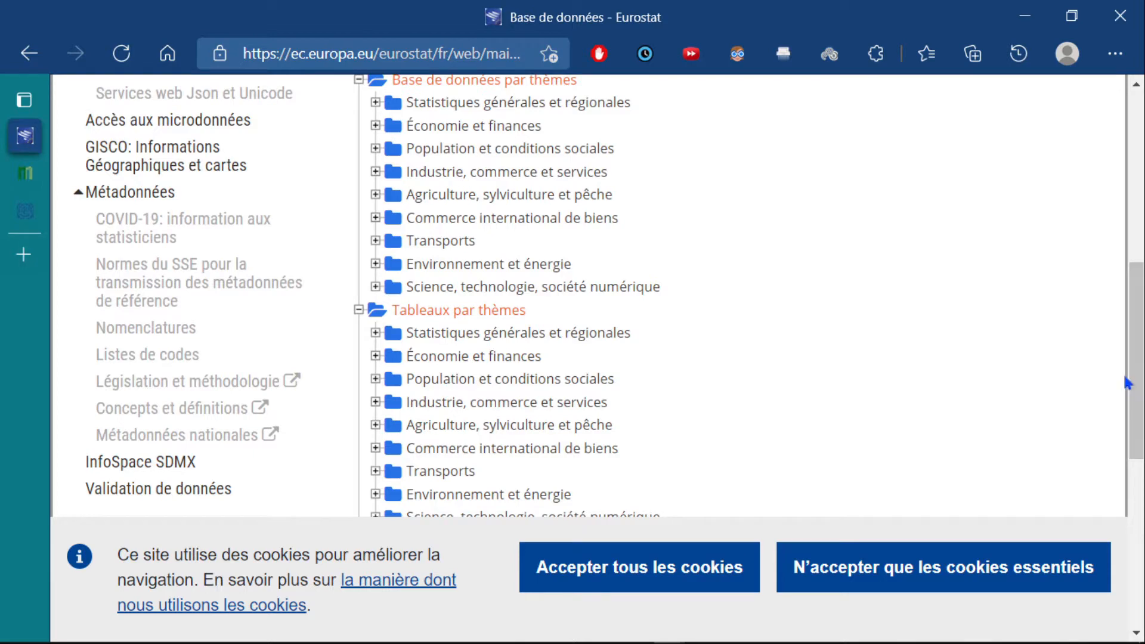
pyautogui.moveTo(1139, 387); pyautogui.dragTo(1136, 353)
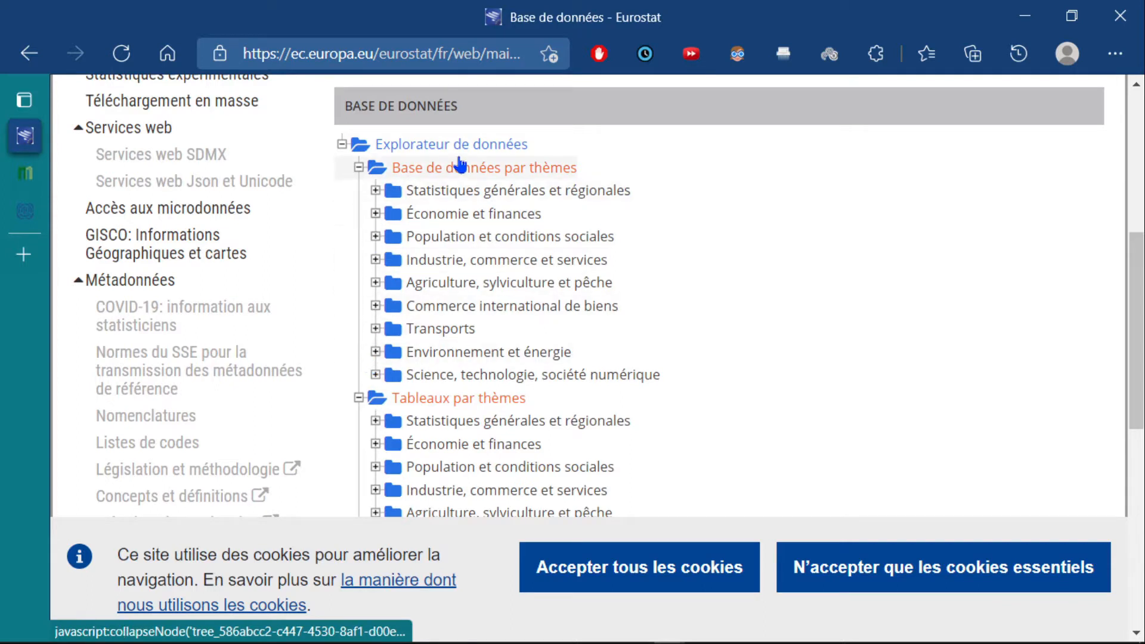
# Step: Under Environnement et énergie, expand Energie (nrg), nrg_price and nrg_pc, and open the residential gas price dataset nrg_pc_202
pyautogui.click(375, 353)
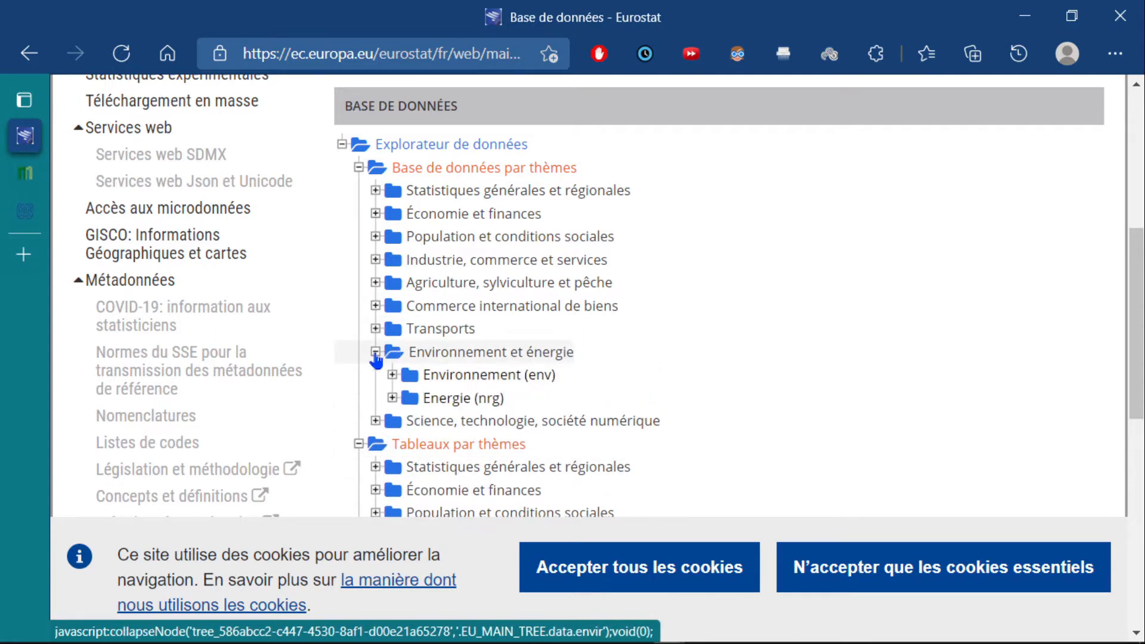
pyautogui.click(391, 399)
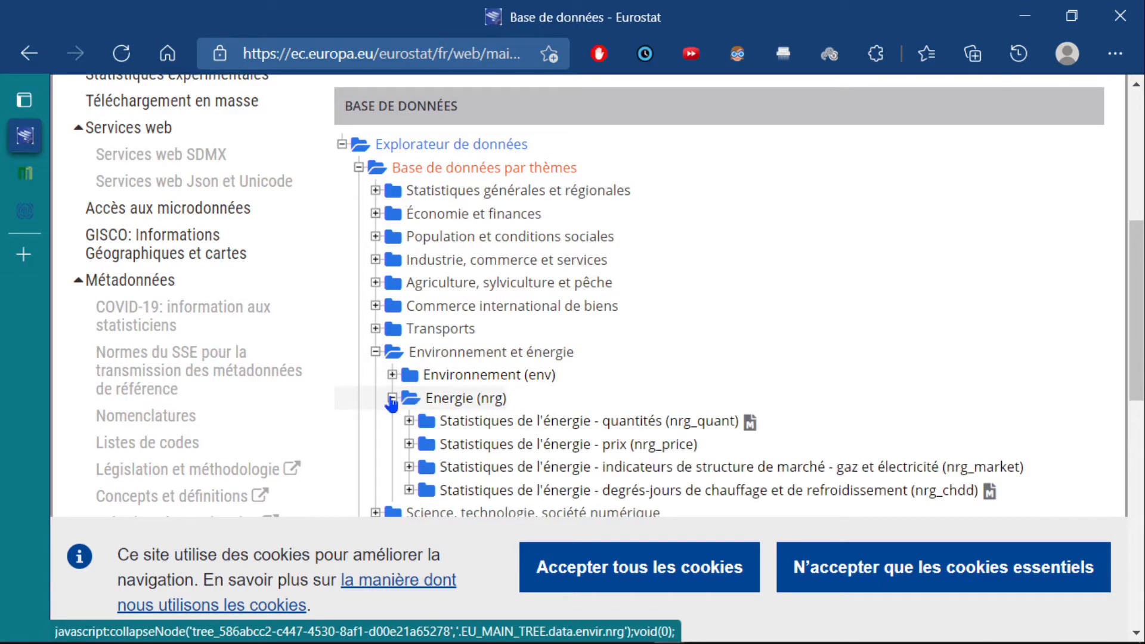
pyautogui.click(409, 444)
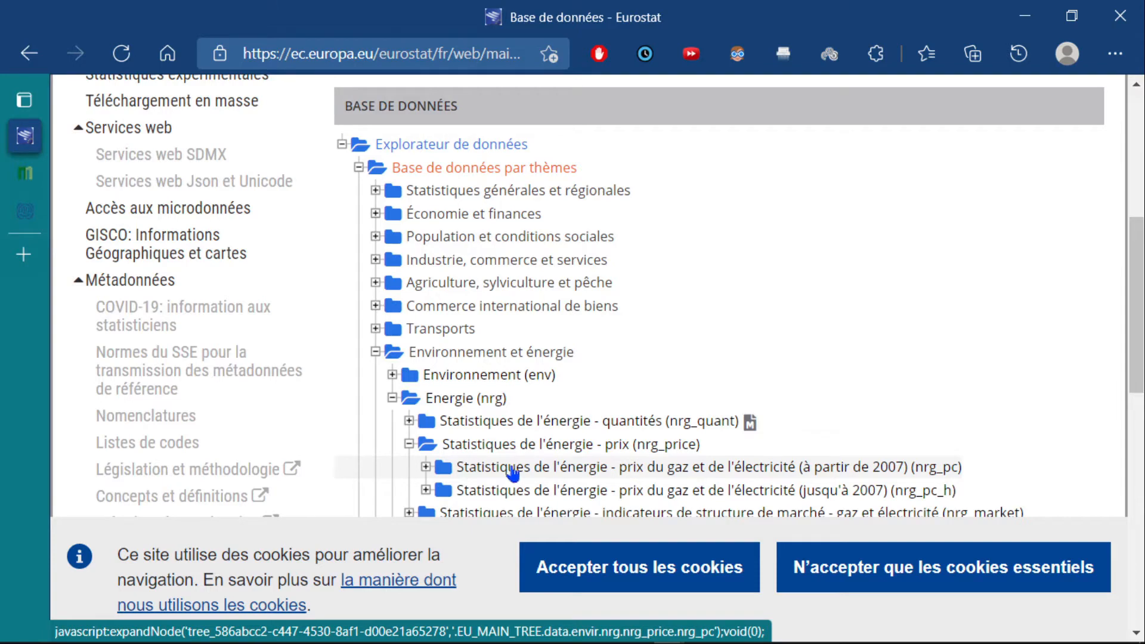
pyautogui.click(426, 468)
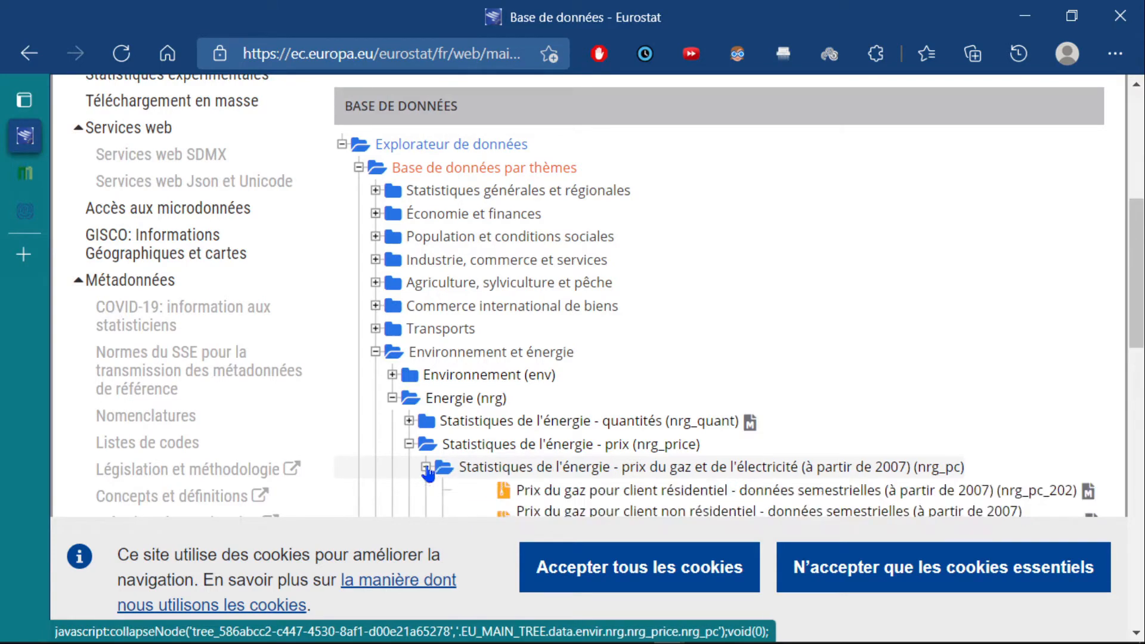
pyautogui.moveTo(1130, 310); pyautogui.dragTo(1140, 336)
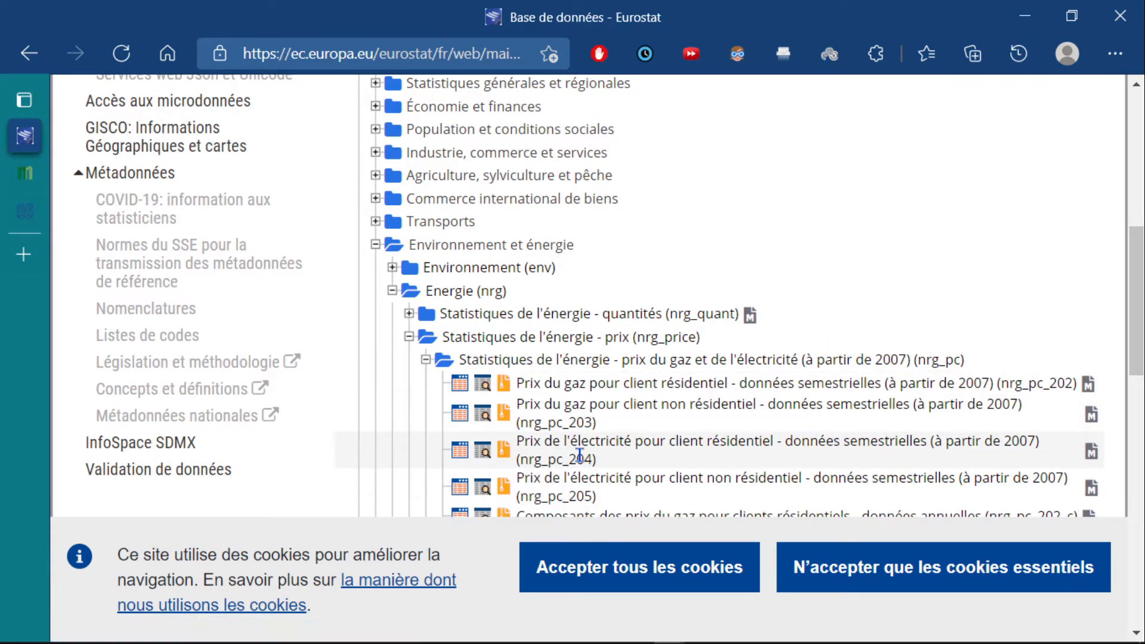
pyautogui.click(461, 384)
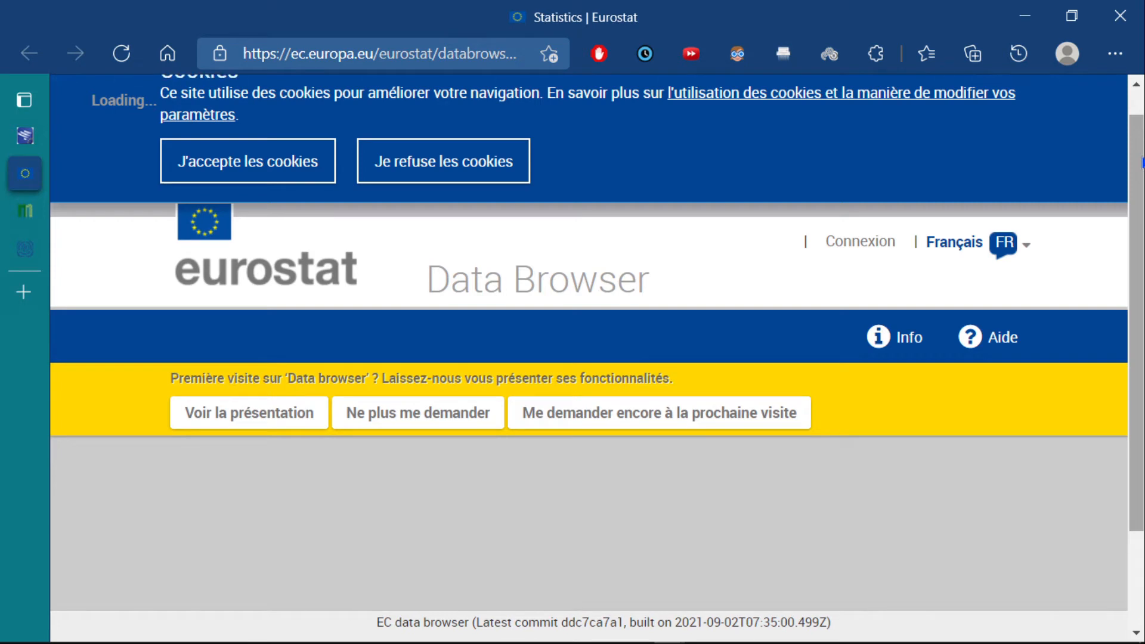
# Step: Examine the gas price dataset's description, selection dimensions and table of values by country and semester
pyautogui.scroll(-2, 597, 313)
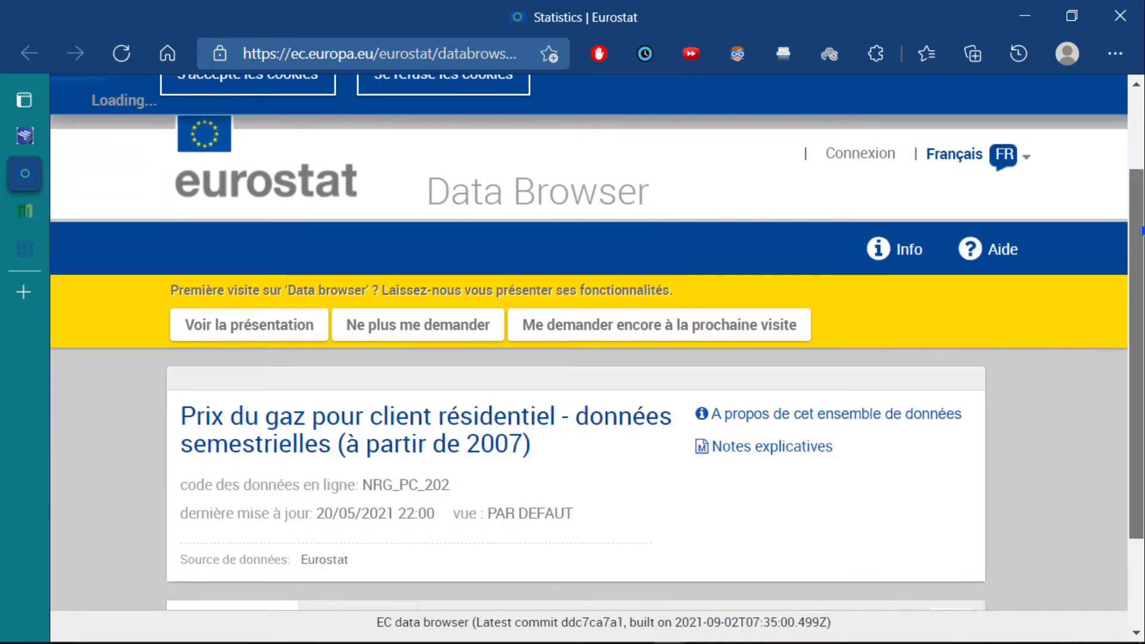
pyautogui.scroll(-2, 597, 339)
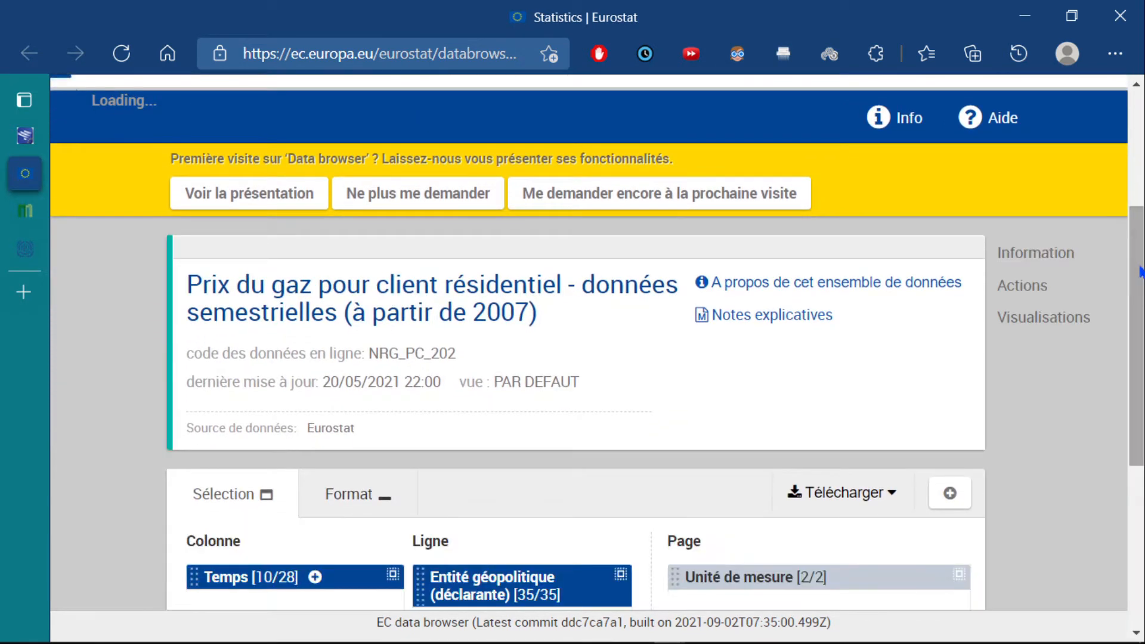
pyautogui.scroll(-5, 1142, 382)
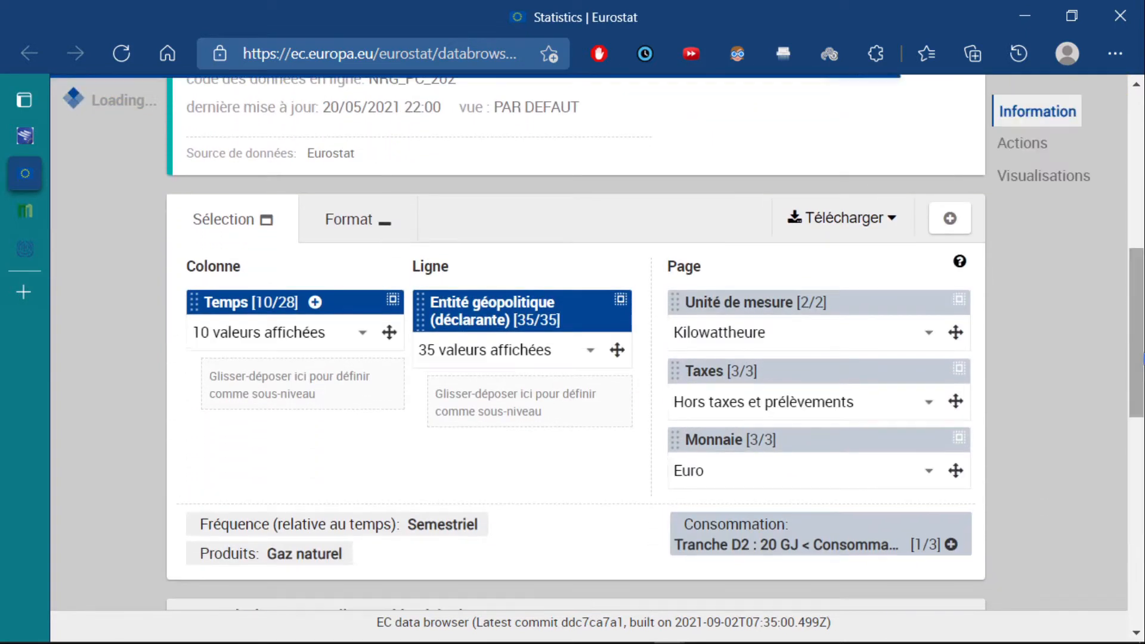
pyautogui.scroll(-4, 1139, 411)
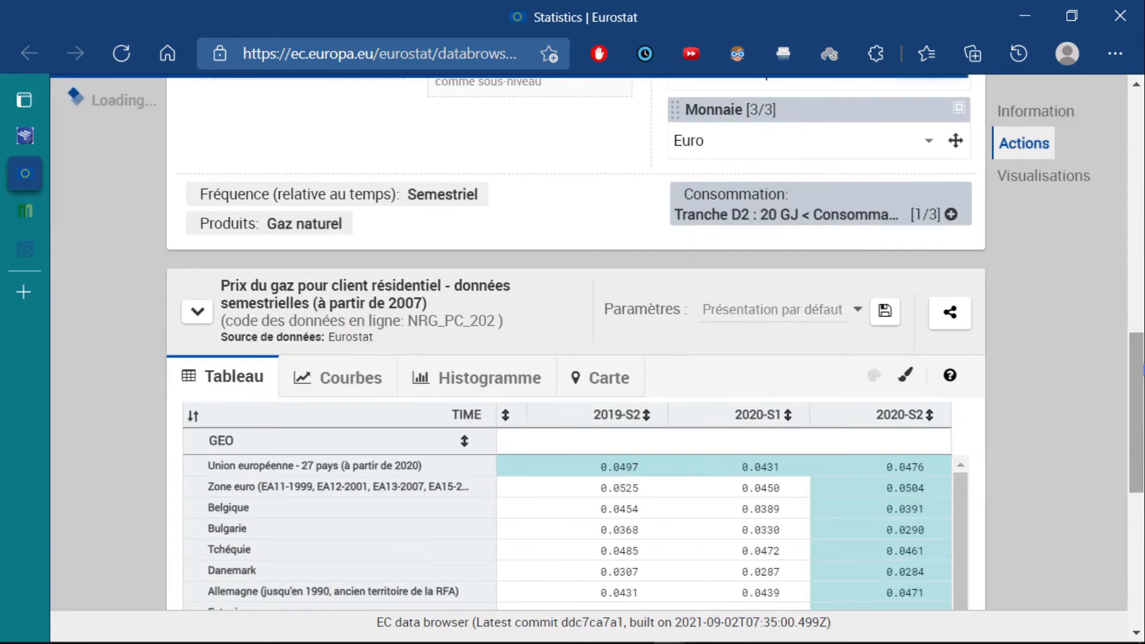
pyautogui.scroll(-4, 1136, 441)
pyautogui.scroll(-2, 1135, 442)
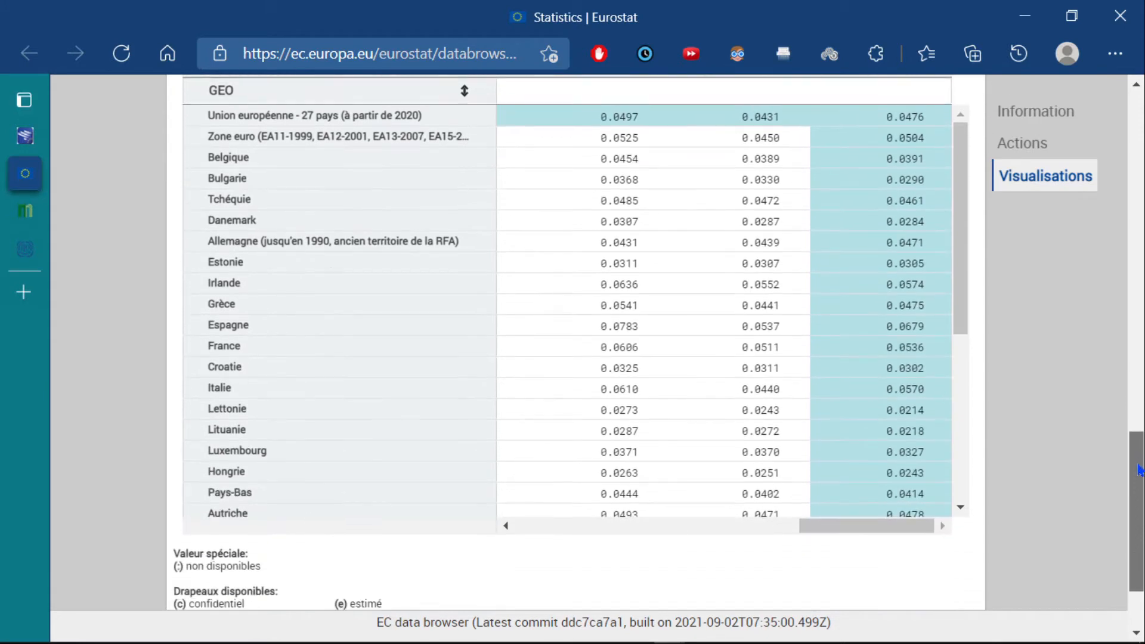
pyautogui.scroll(3, 1136, 441)
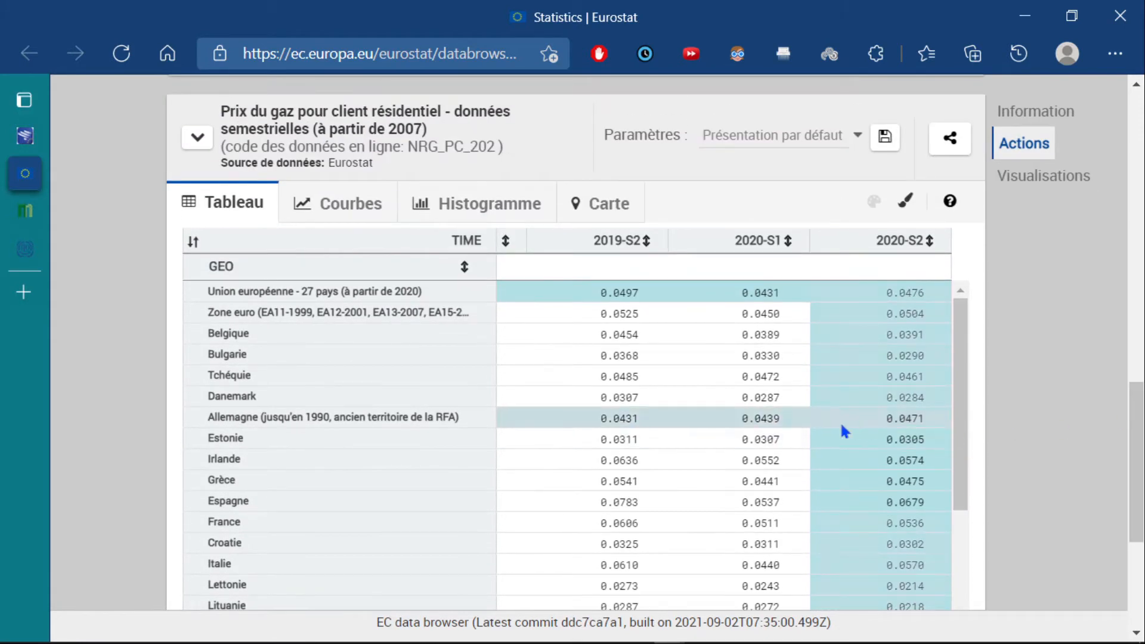
pyautogui.scroll(1, 1142, 489)
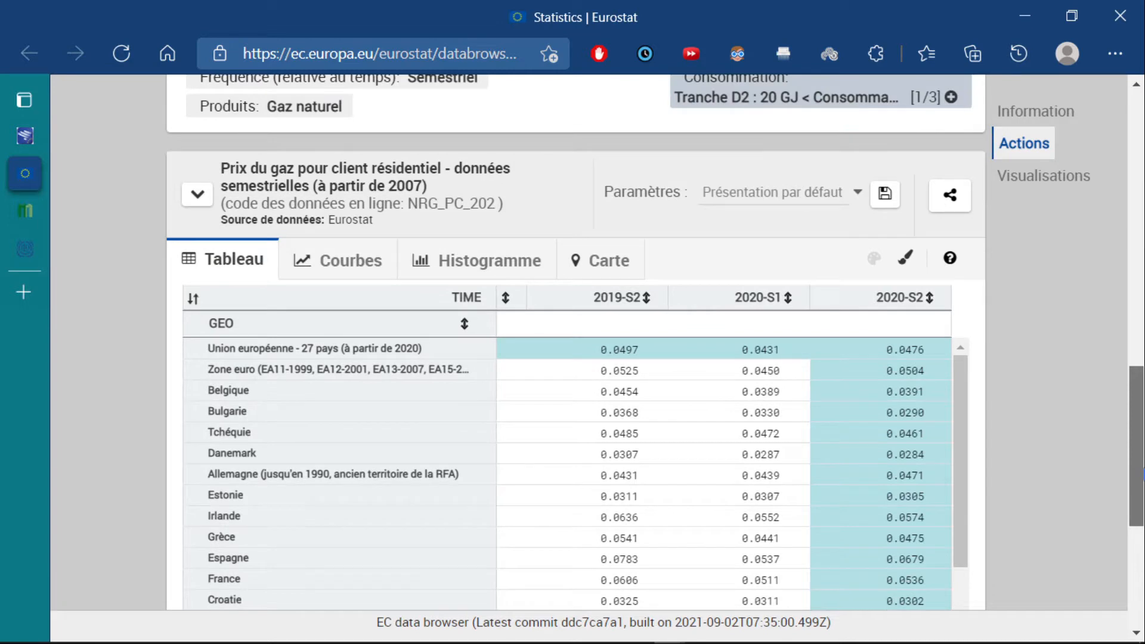
pyautogui.scroll(2, 1139, 477)
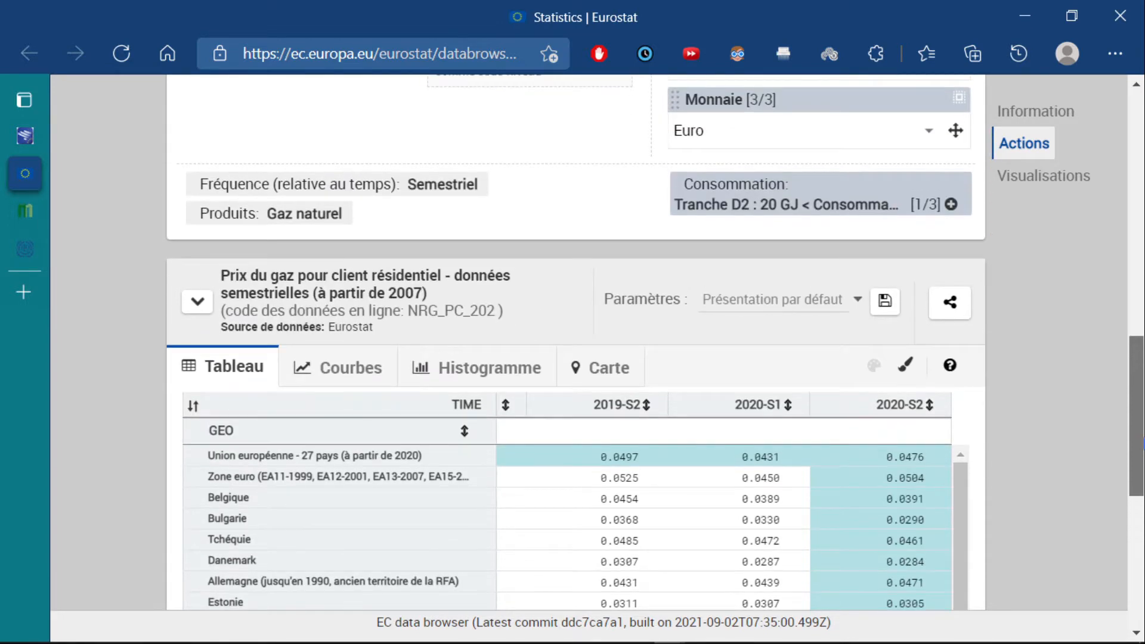
pyautogui.scroll(5, 576, 346)
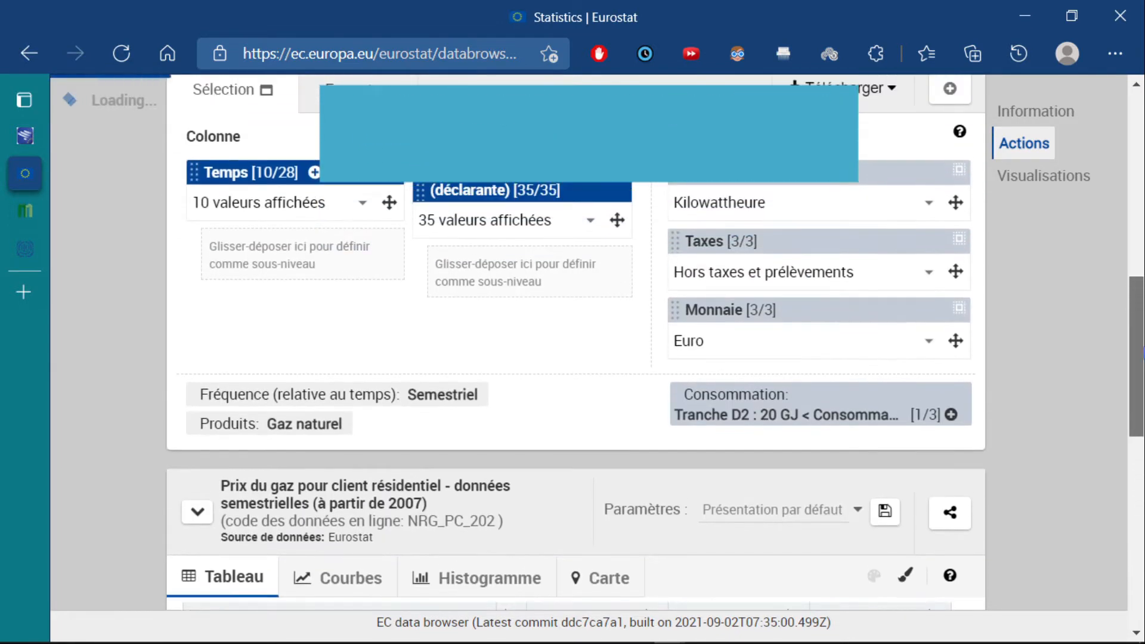
pyautogui.scroll(4, 1120, 293)
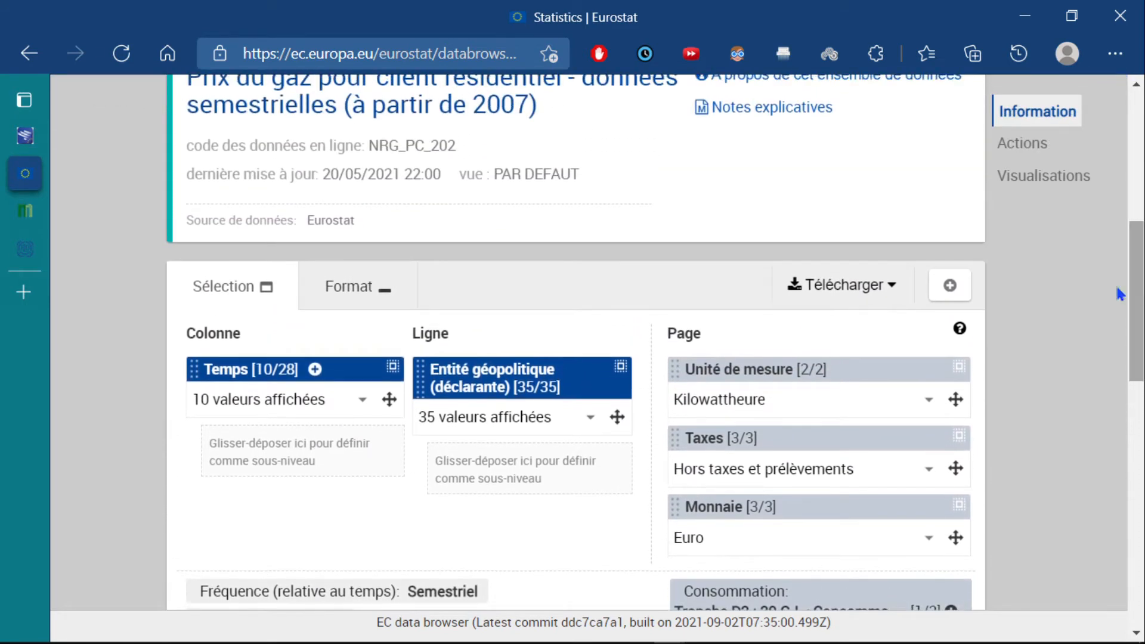
# Step: Download the displayed gas price data as a Spreadsheet (.xlsx) file, following the current visualisation only
pyautogui.click(874, 291)
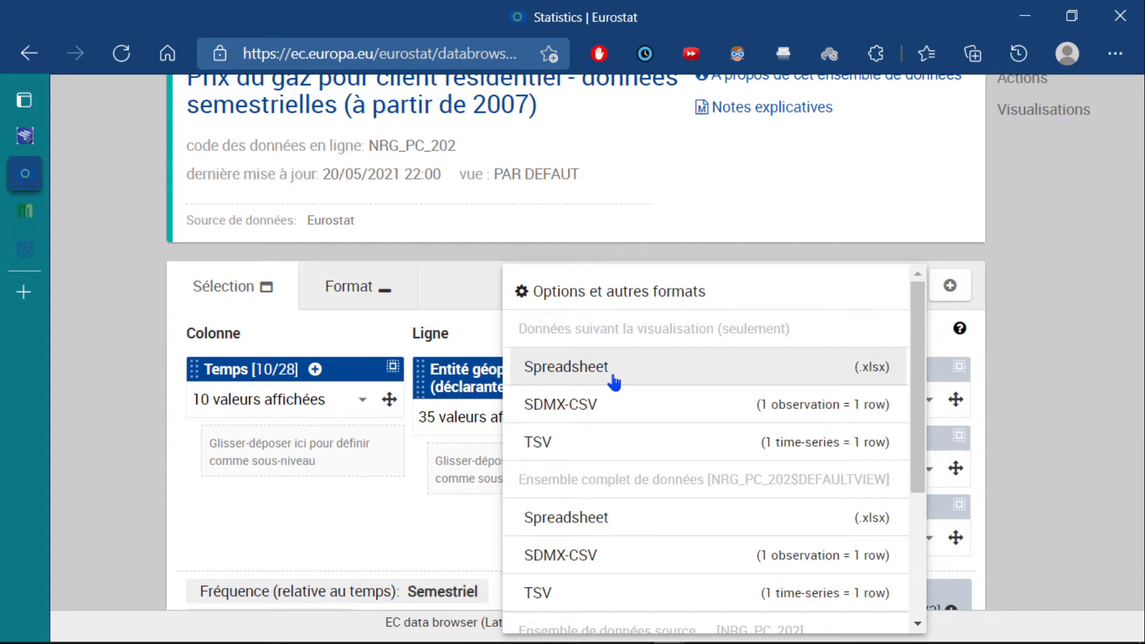
pyautogui.click(549, 368)
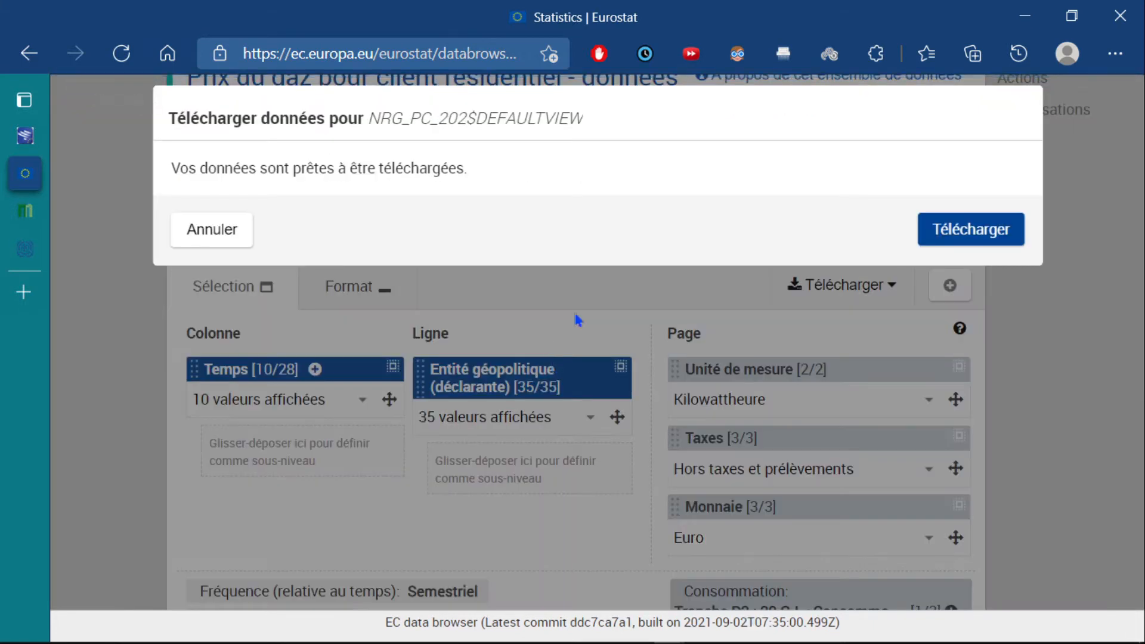
pyautogui.click(949, 233)
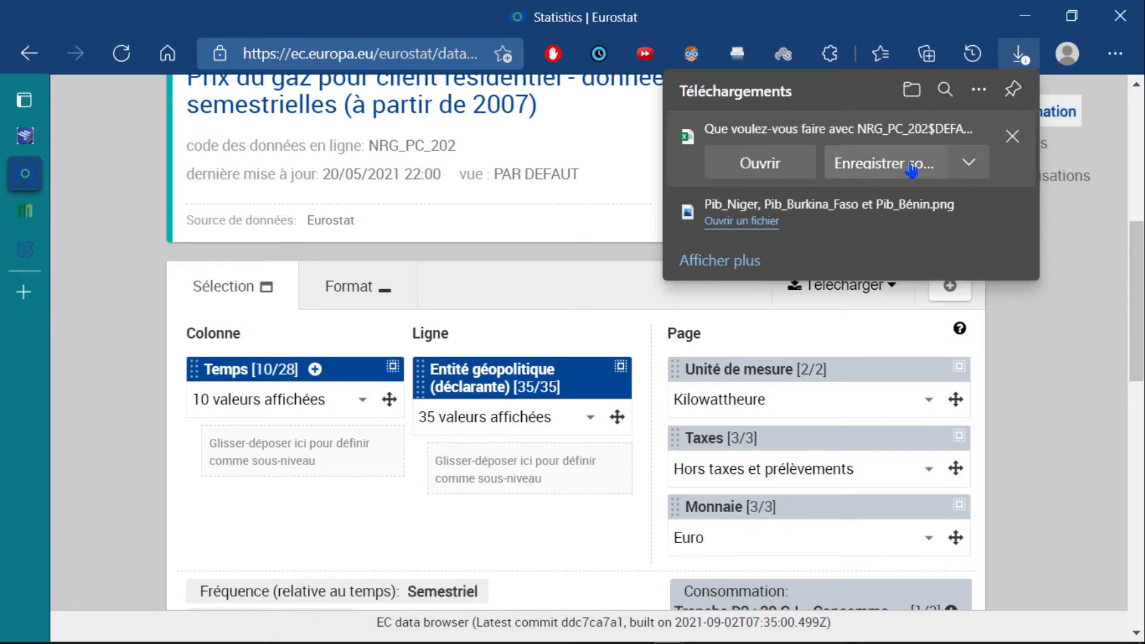
pyautogui.moveTo(1140, 342); pyautogui.dragTo(1140, 292)
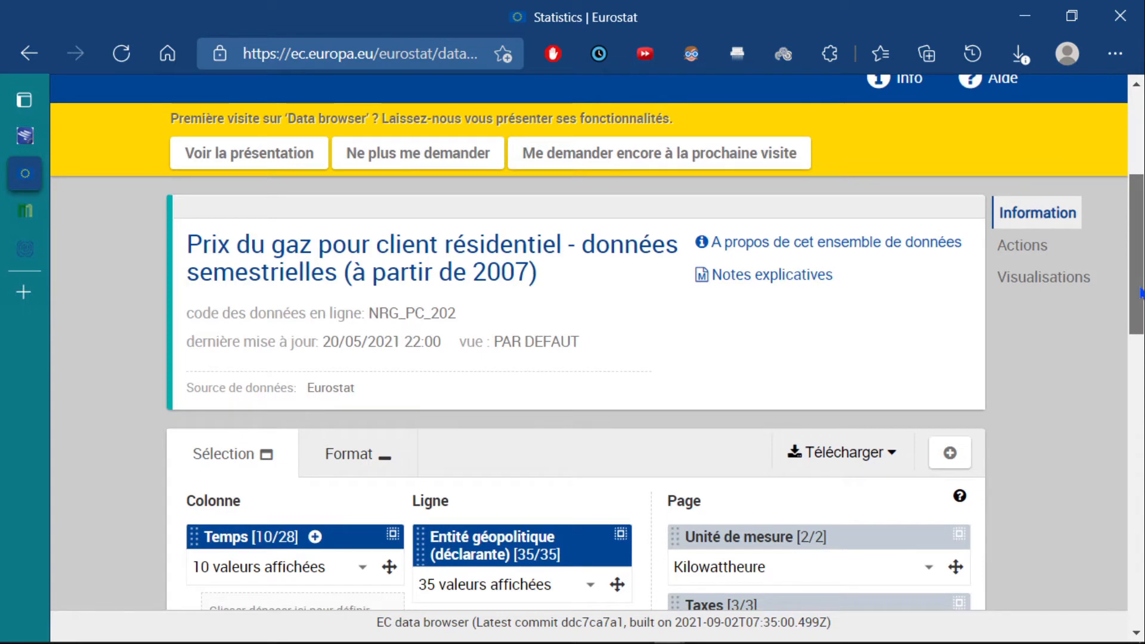
pyautogui.moveTo(1140, 292); pyautogui.dragTo(1142, 241)
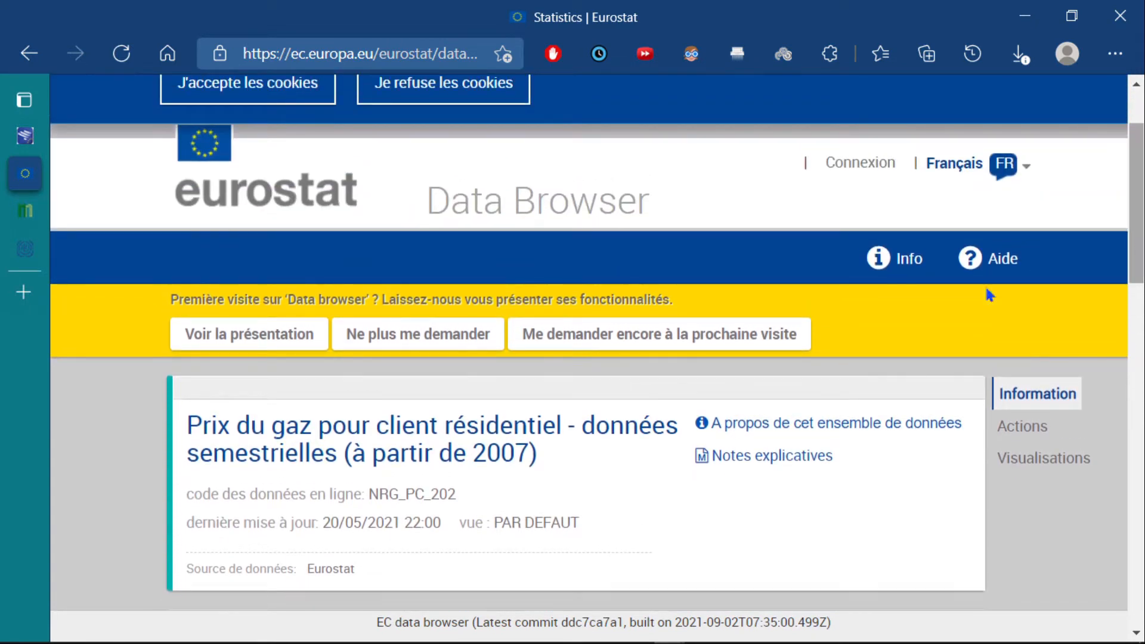
# Step: Switch to the NationMaster site and look over the industry sector categories on its home page
pyautogui.click(34, 212)
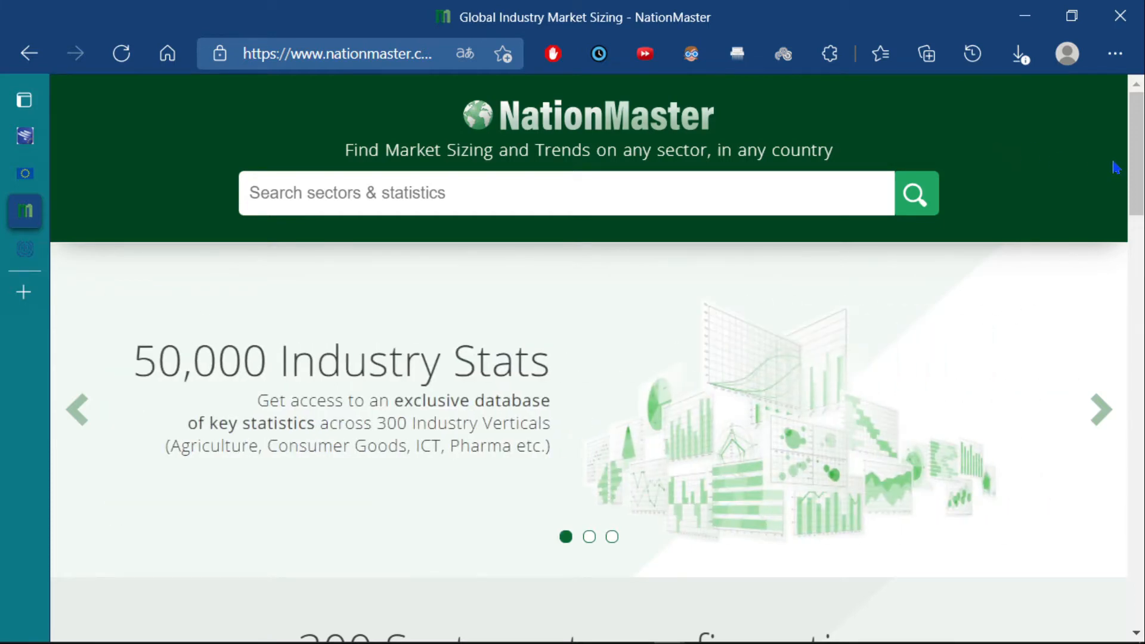
pyautogui.scroll(-1, 1139, 173)
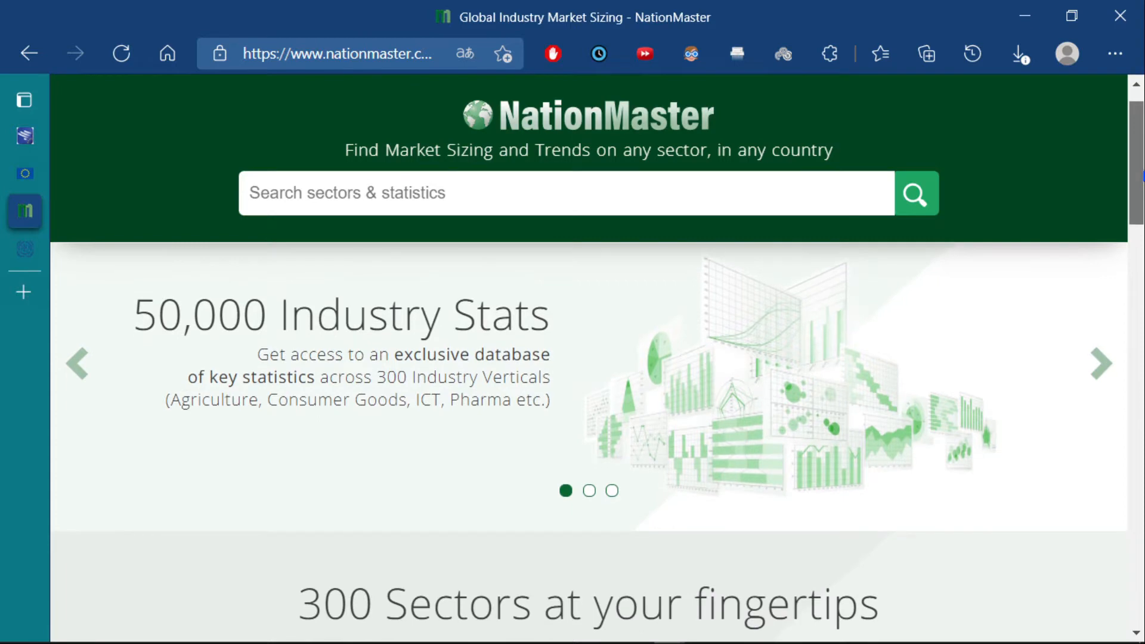
pyautogui.scroll(-1, 1139, 173)
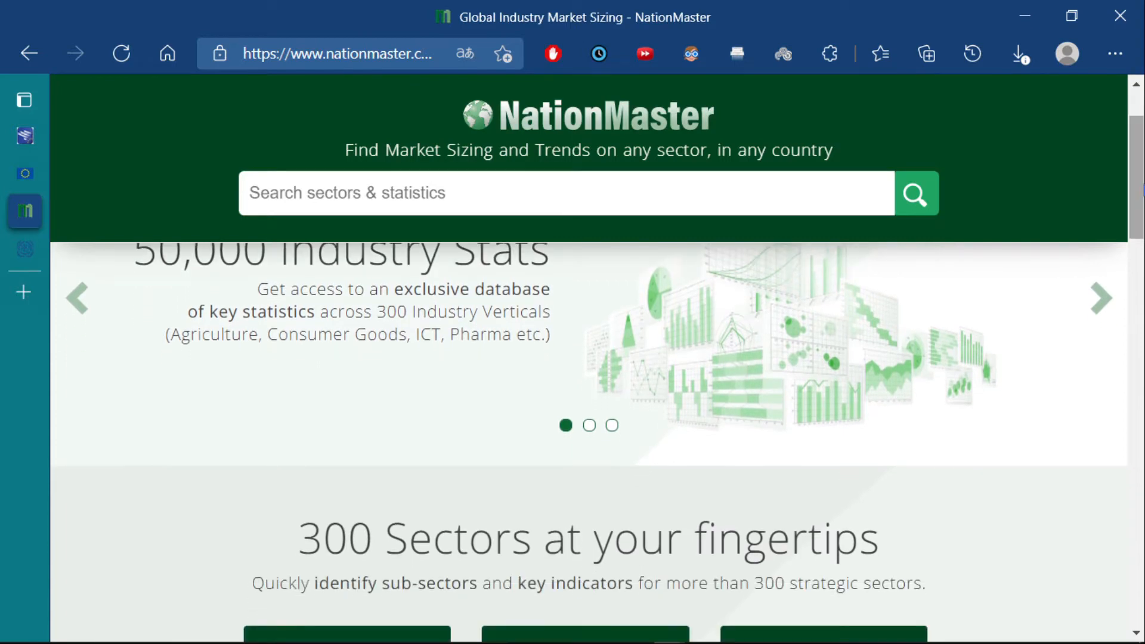
pyautogui.moveTo(1139, 178); pyautogui.dragTo(1139, 241)
pyautogui.scroll(-2, 1138, 250)
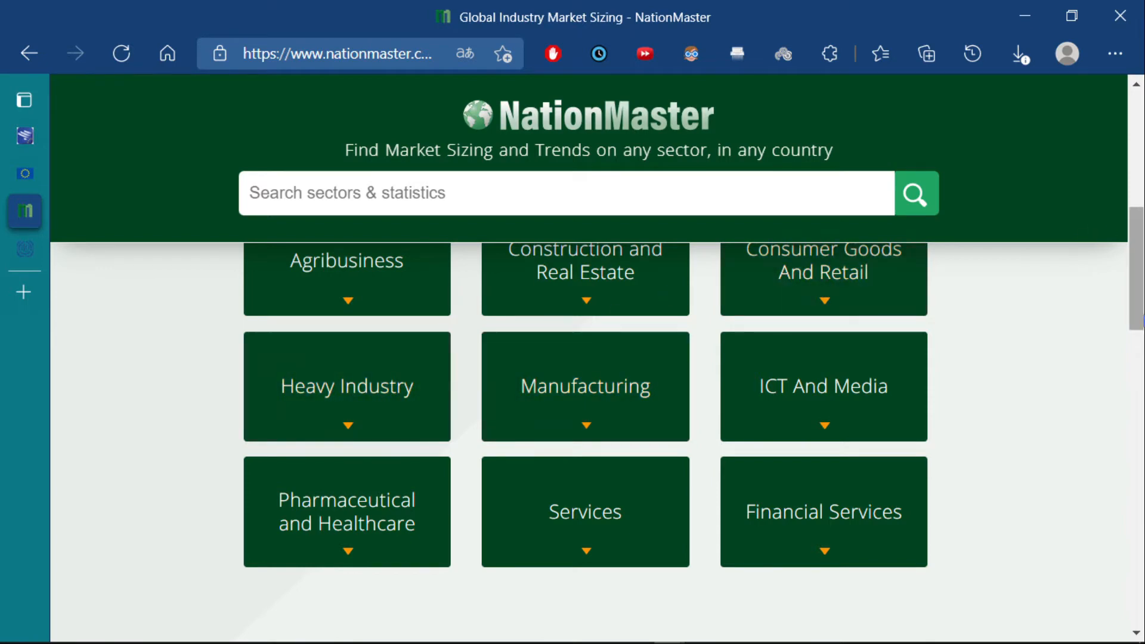
pyautogui.scroll(1, 1136, 269)
pyautogui.moveTo(1143, 307); pyautogui.dragTo(1143, 313)
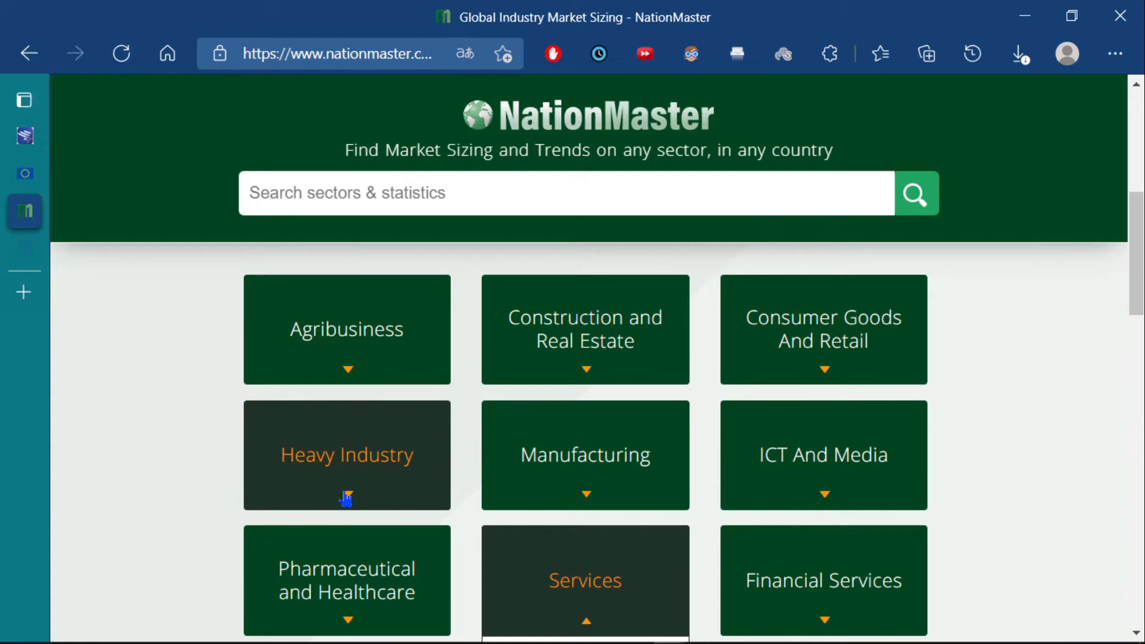
# Step: In the Heavy Industry sector, open Energy & Environment, choose Renewable Energy, and view its Production Data indicators
pyautogui.click(347, 494)
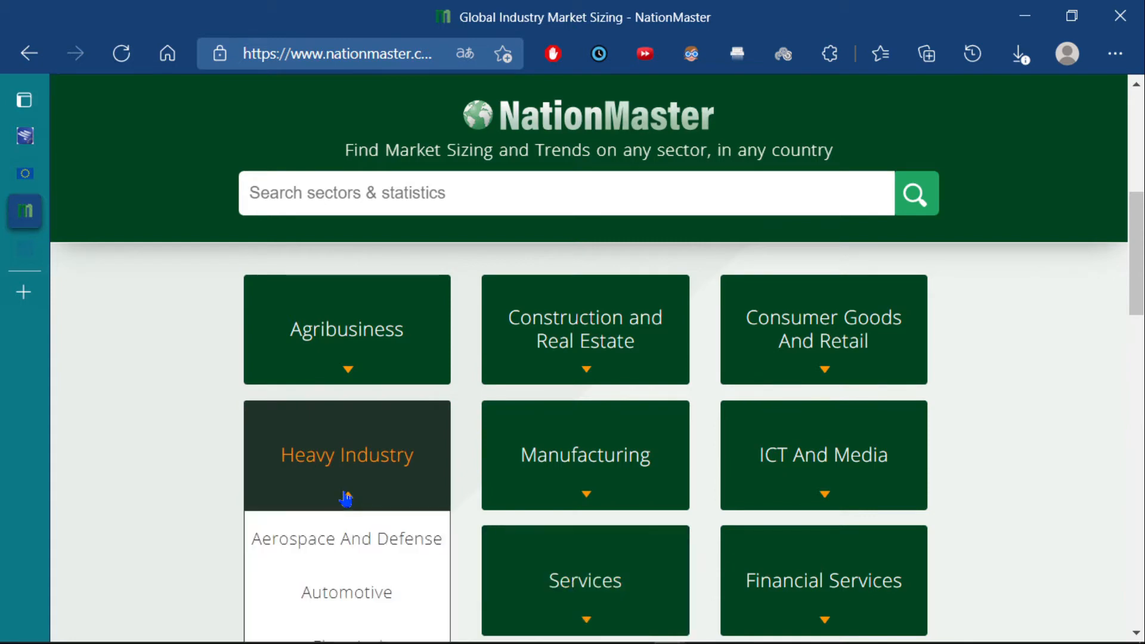
pyautogui.scroll(-4, 1139, 262)
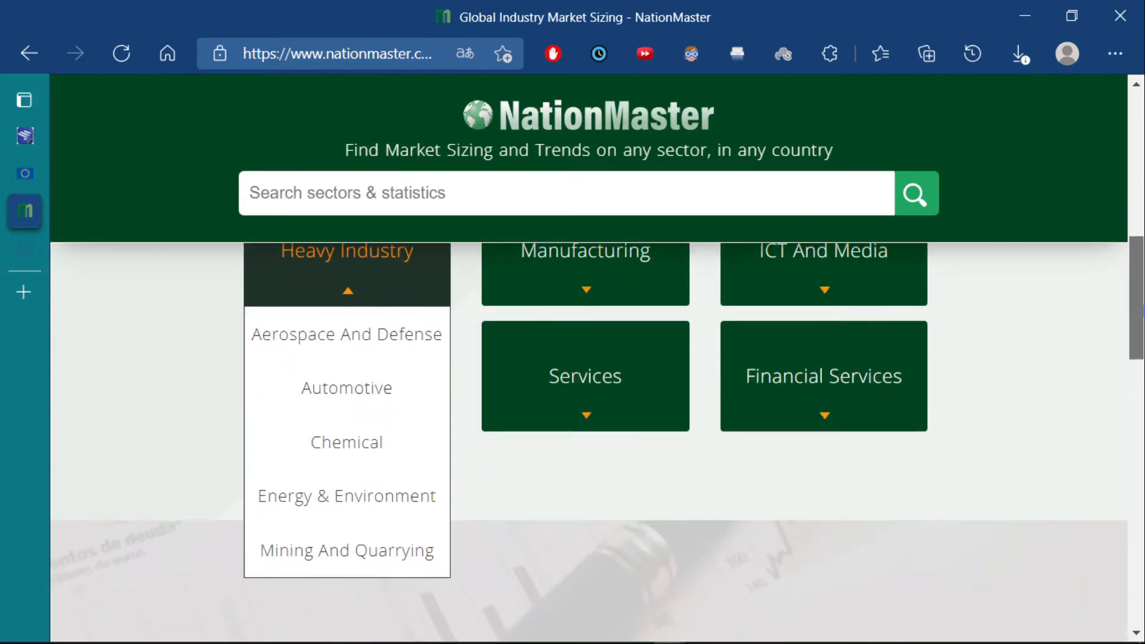
pyautogui.click(334, 486)
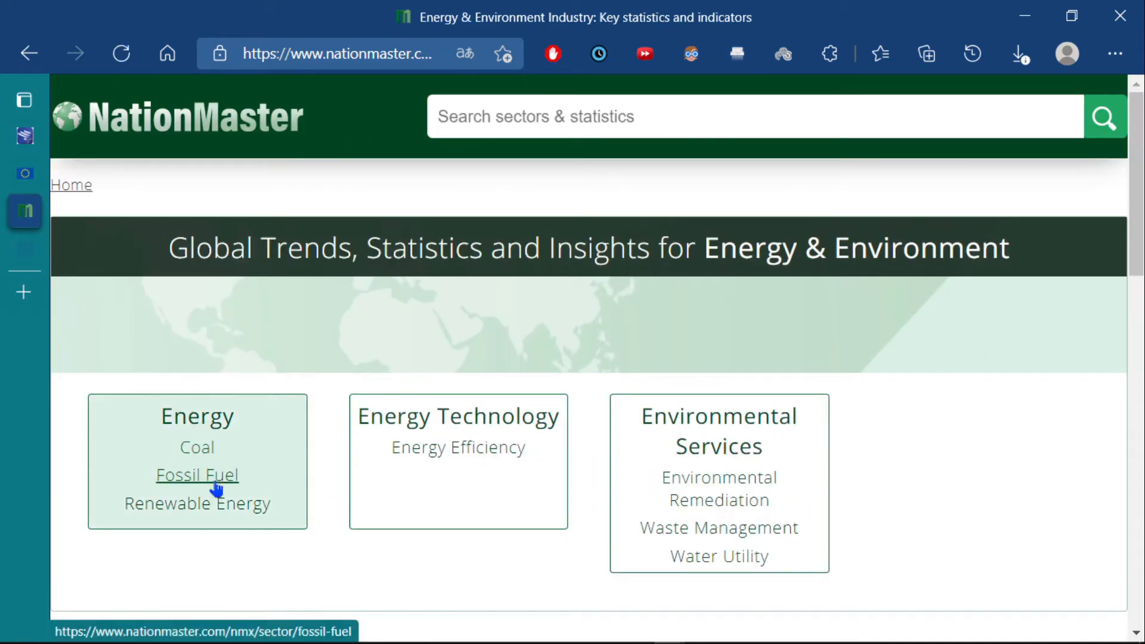
pyautogui.click(194, 510)
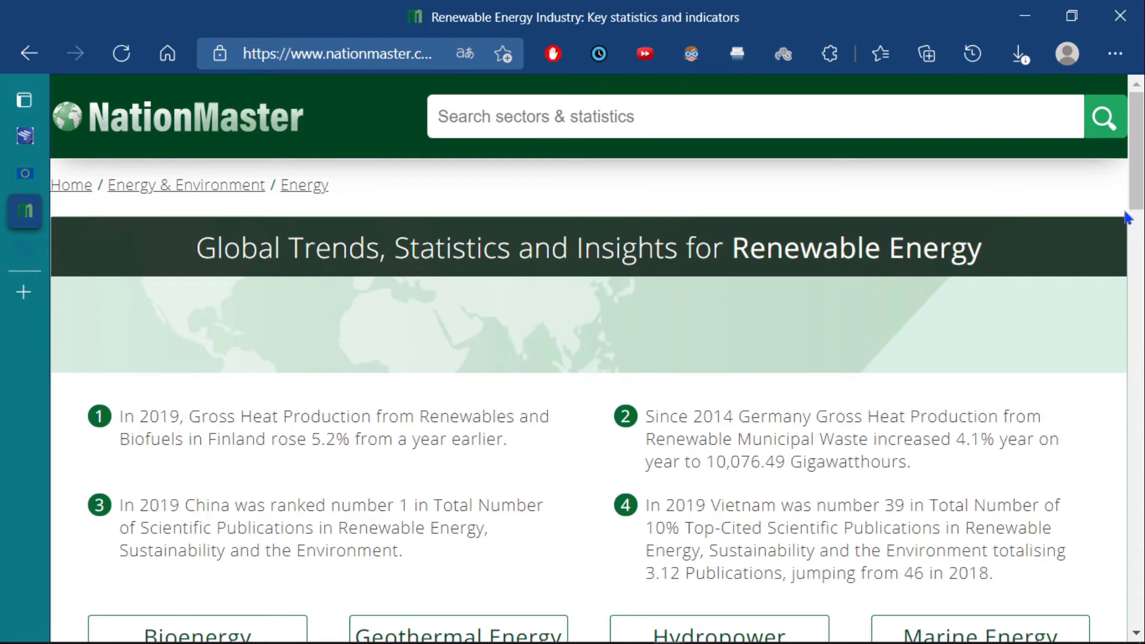
pyautogui.moveTo(1140, 175); pyautogui.dragTo(1132, 349)
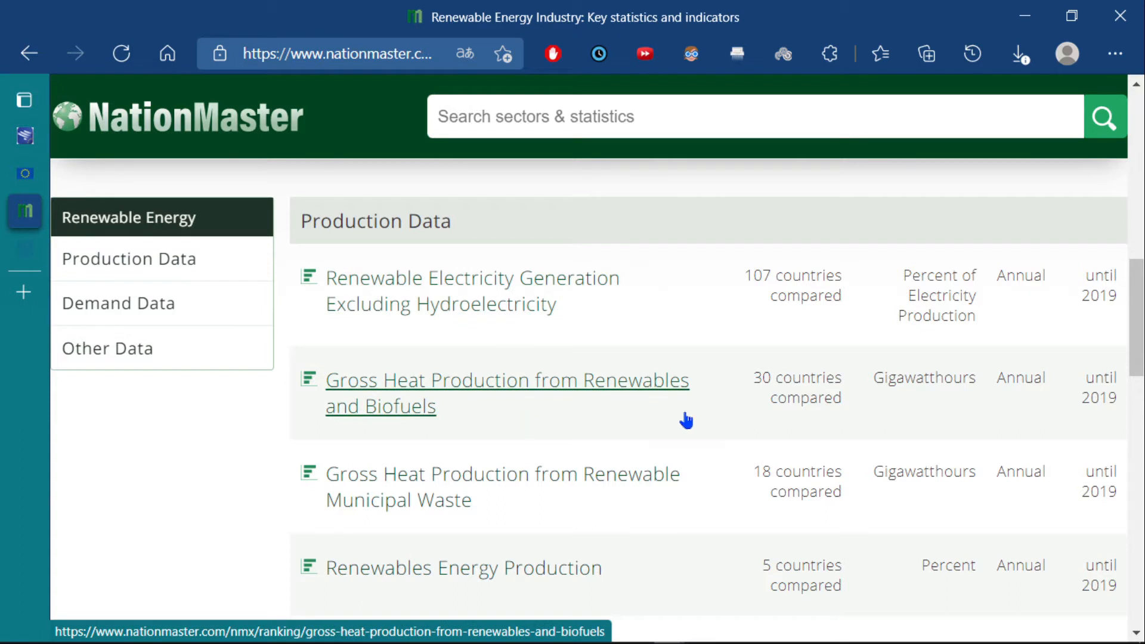
# Step: Open the Renewable Energy Consumption indicator under Demand Data and view its ranking of top countries
pyautogui.moveTo(1143, 321); pyautogui.dragTo(1143, 408)
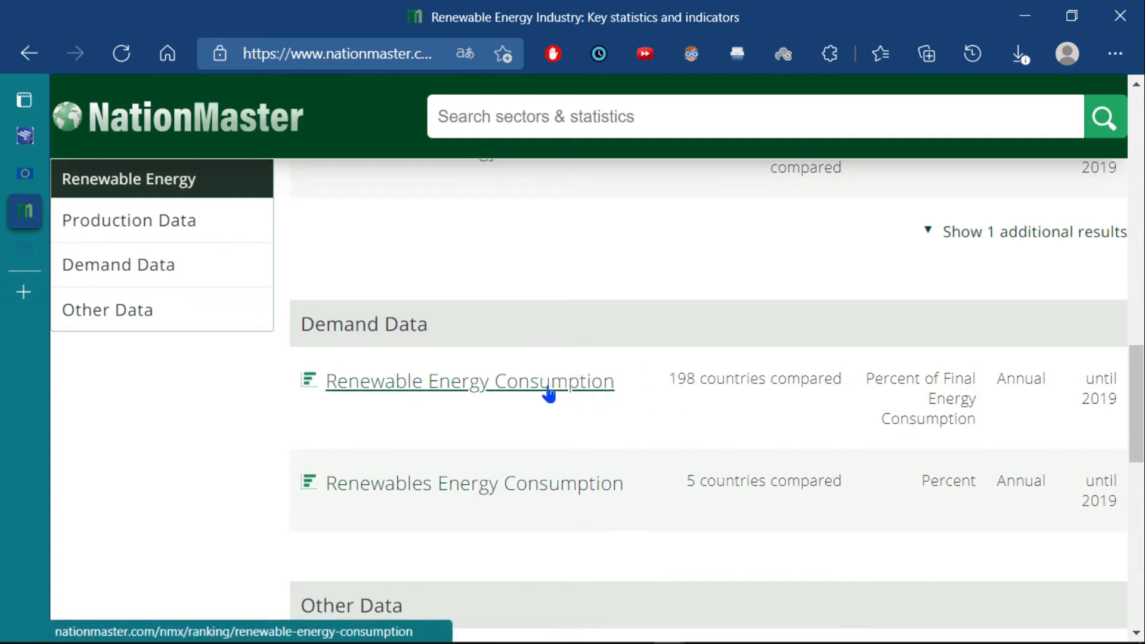
pyautogui.click(518, 393)
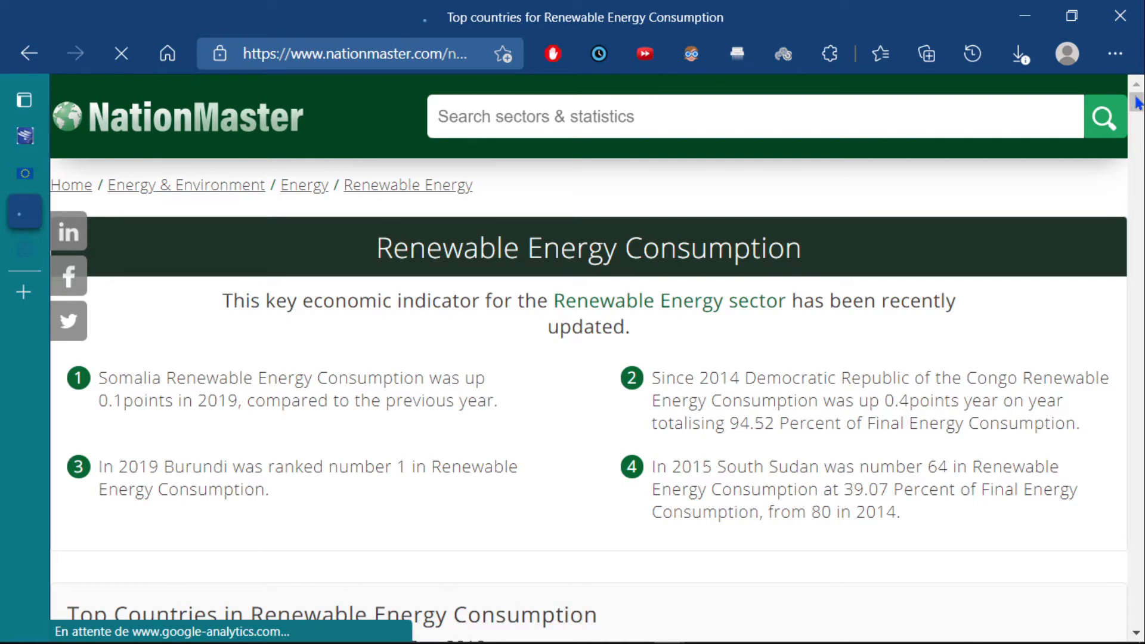
pyautogui.moveTo(1137, 103); pyautogui.dragTo(1140, 203)
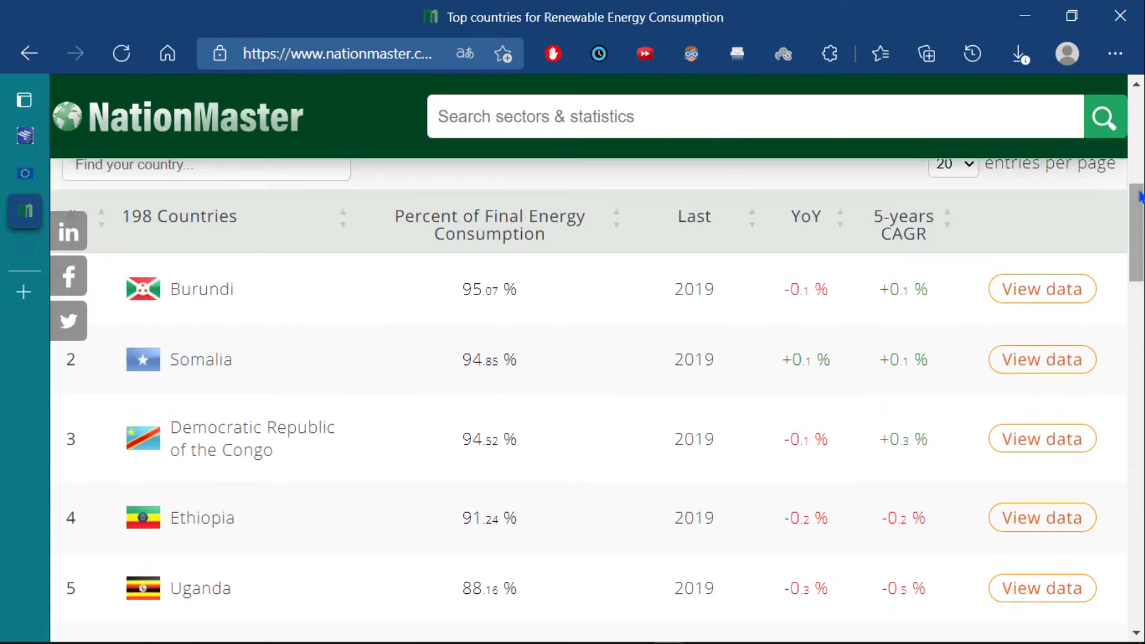
pyautogui.scroll(2, 694, 250)
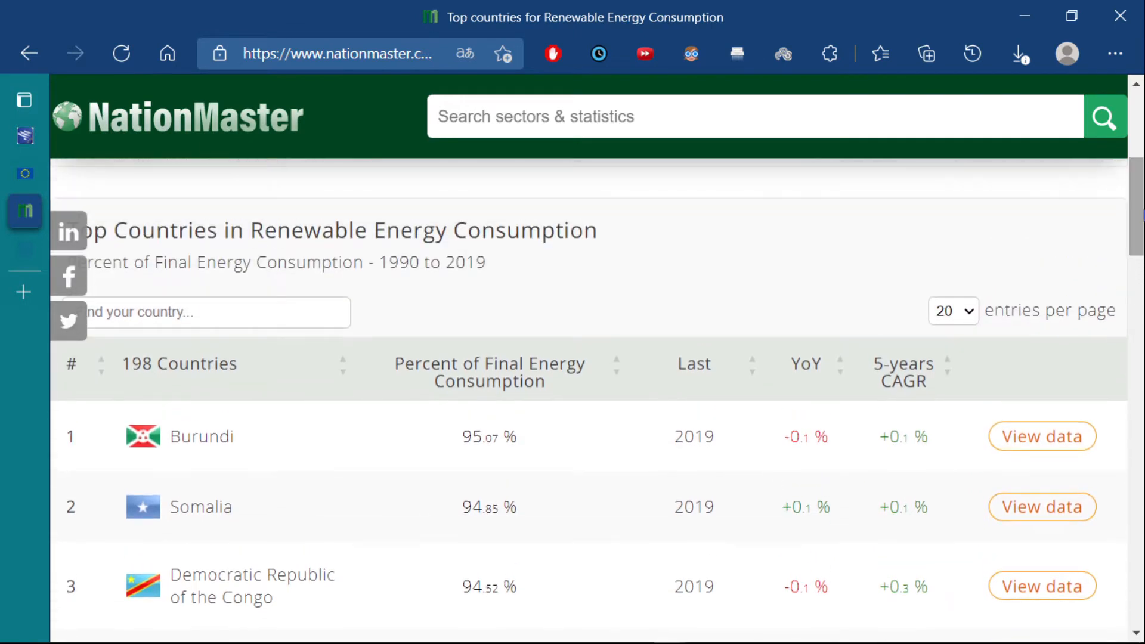
# Step: Filter the Renewable Energy Consumption ranking to find Ivory Coast, and open that country's data
pyautogui.click(237, 310)
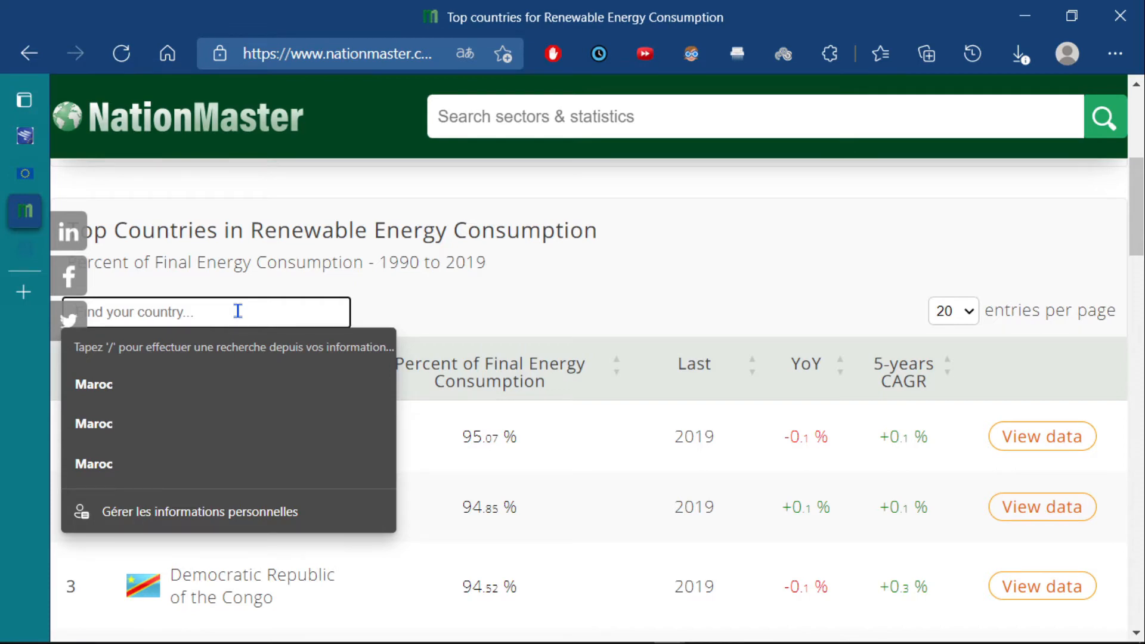
pyautogui.write('B')
pyautogui.press('BackSpace')
pyautogui.write('Co')
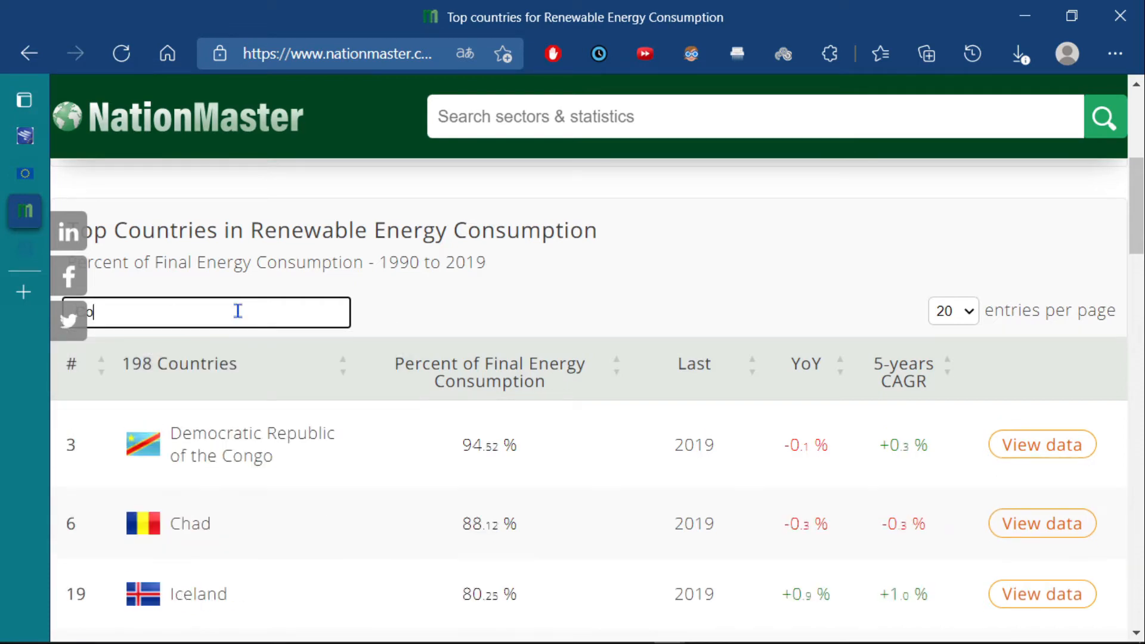
pyautogui.write('t')
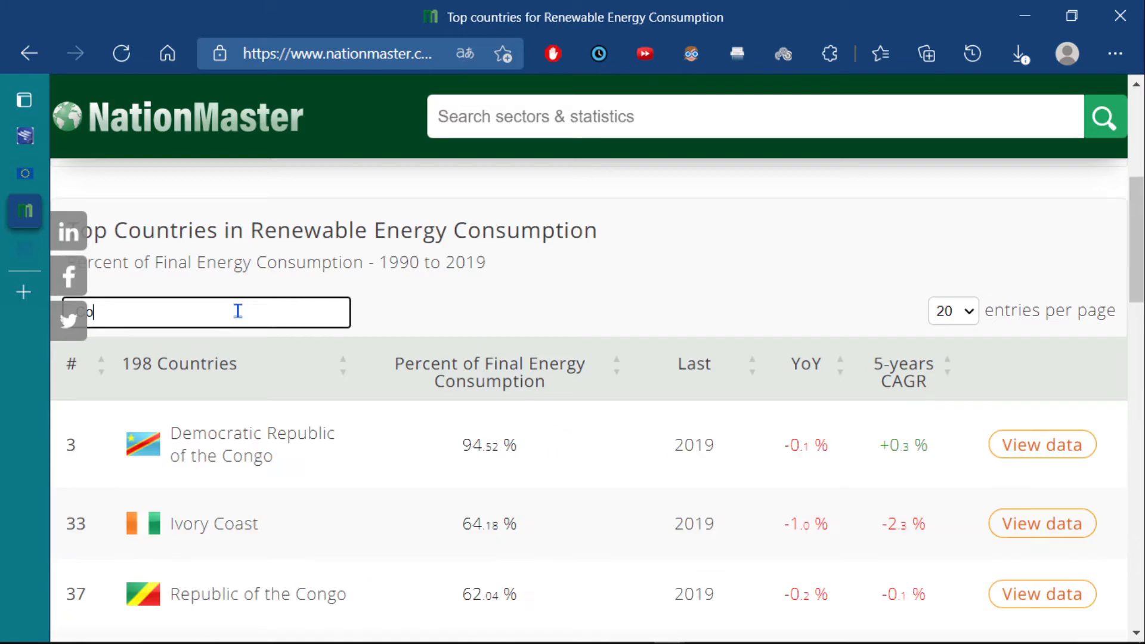
pyautogui.press('BackSpace')
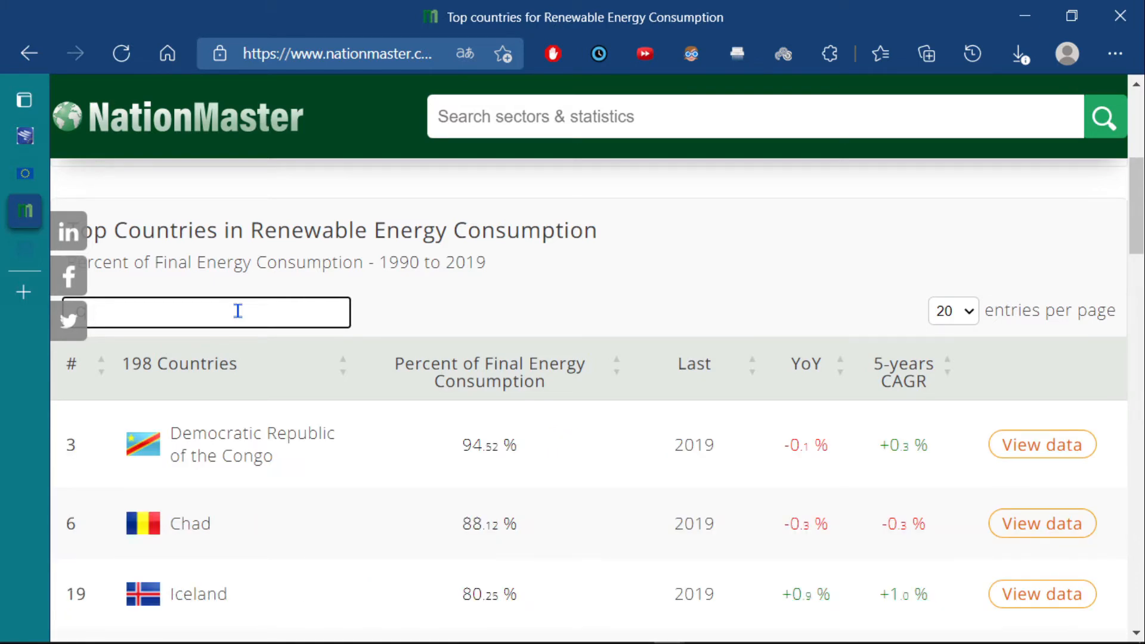
pyautogui.press('BackSpace')
pyautogui.write('d')
pyautogui.press('BackSpace')
pyautogui.write('v')
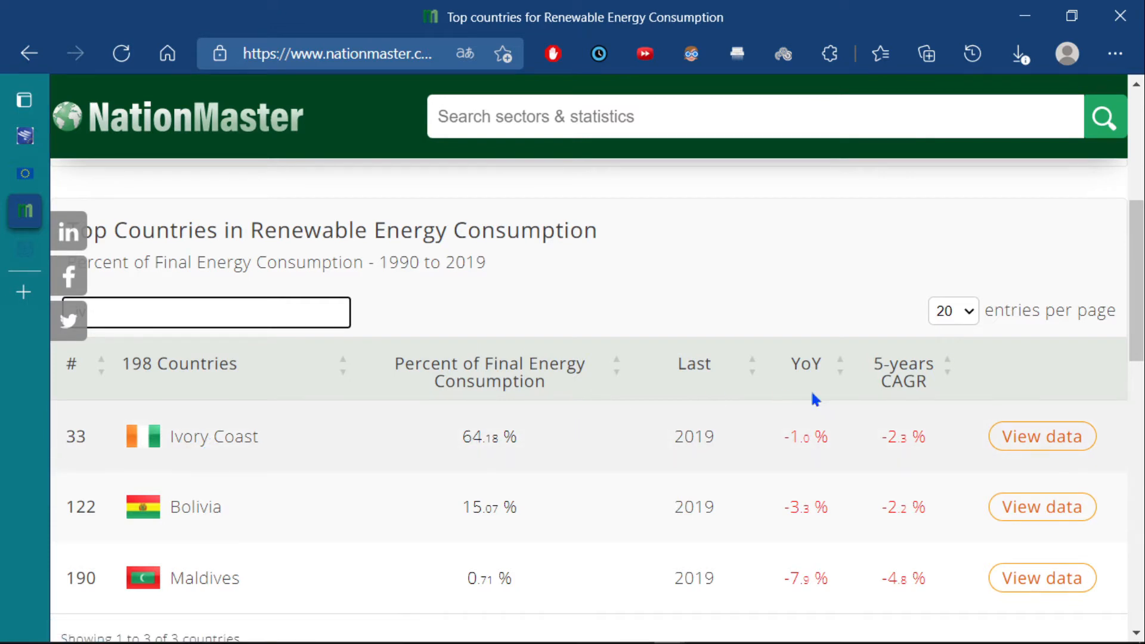
pyautogui.click(1018, 437)
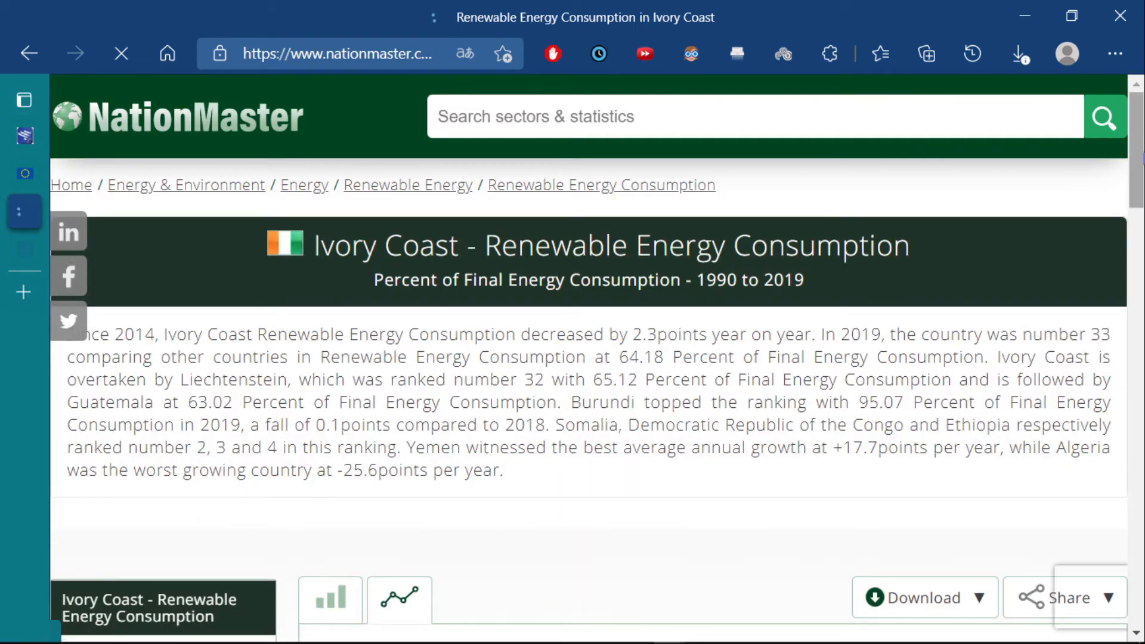
# Step: Examine Ivory Coast's renewable energy consumption line chart and the table of yearly percentages below it
pyautogui.scroll(-5, 1136, 149)
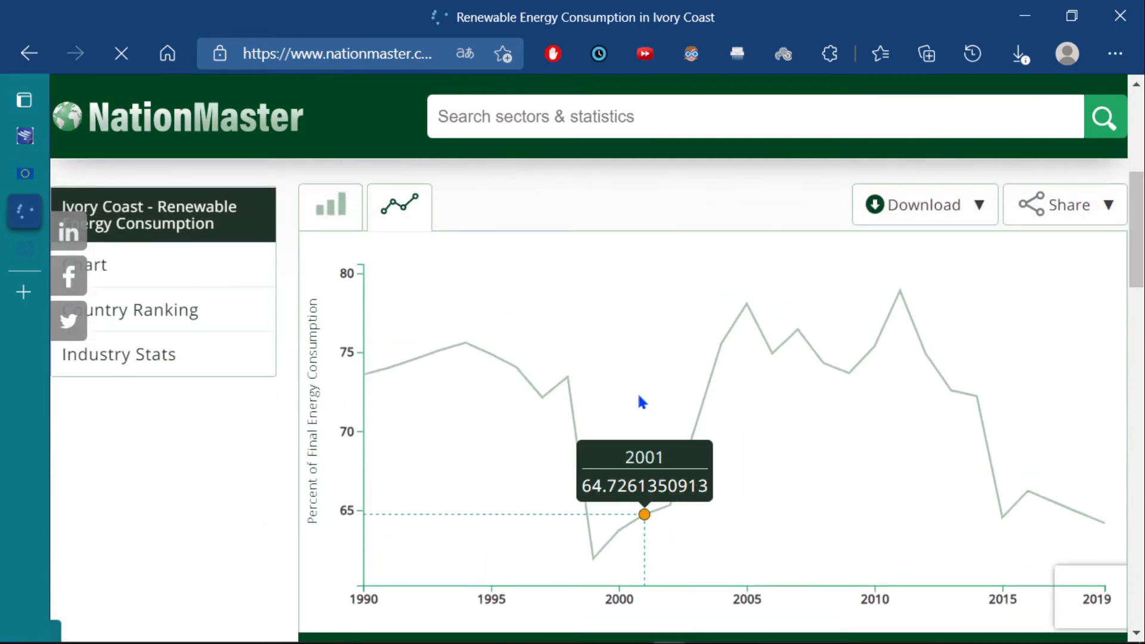
pyautogui.moveTo(486, 387)
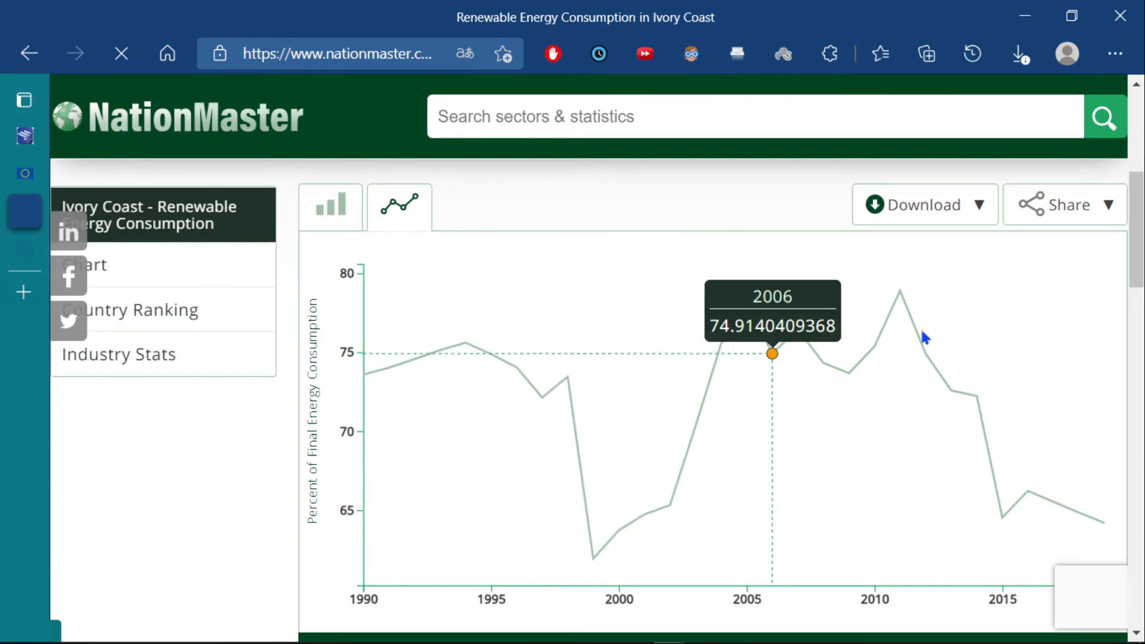
pyautogui.scroll(-6, 1081, 232)
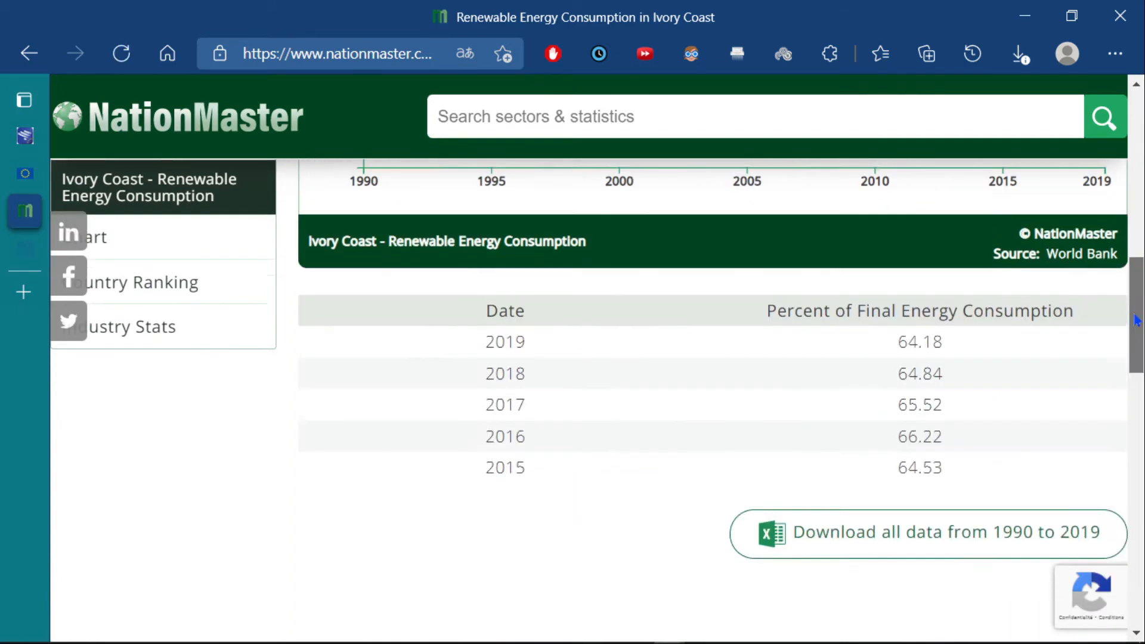
pyautogui.scroll(4, 1081, 232)
pyautogui.scroll(4, 942, 292)
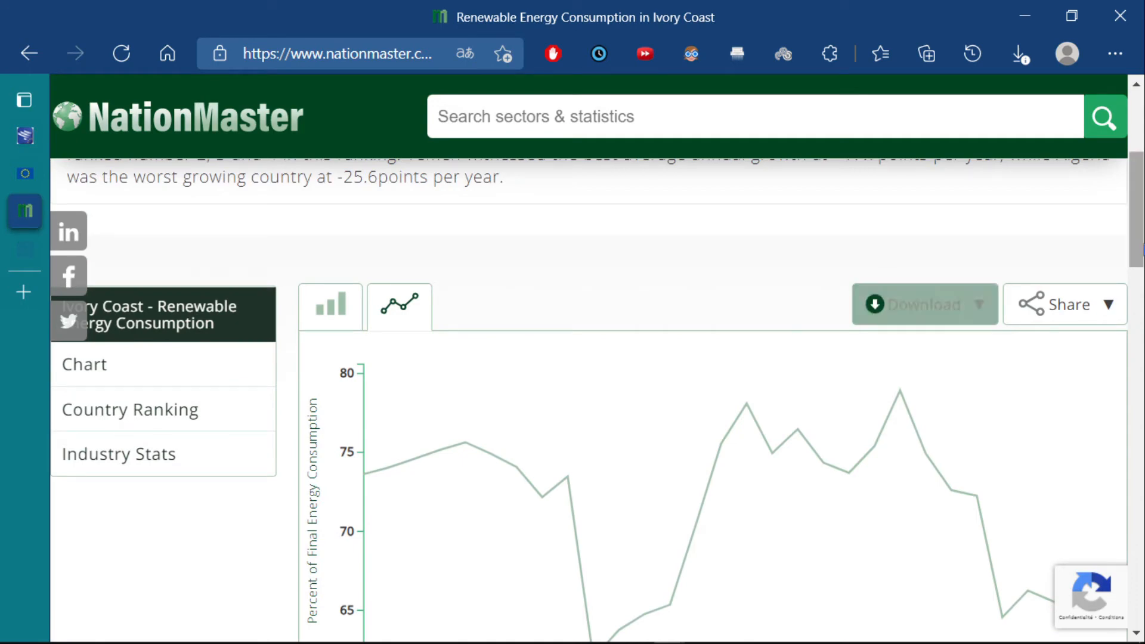
pyautogui.scroll(-5, 712, 400)
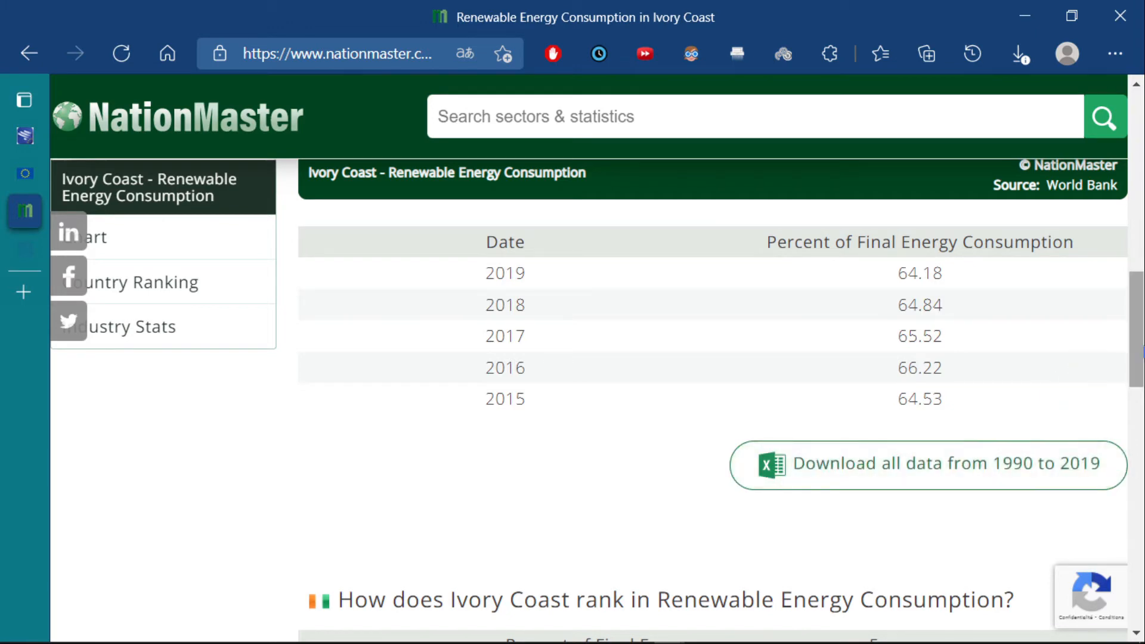
pyautogui.scroll(1, 1137, 352)
pyautogui.scroll(8, 1016, 285)
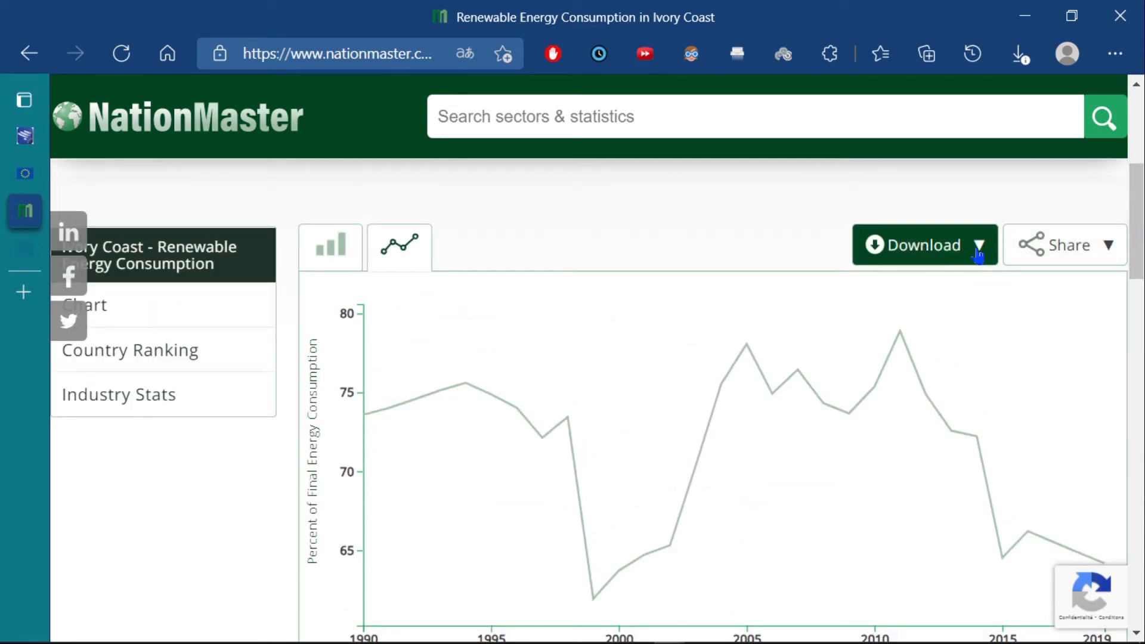
# Step: Download the chart data in Excel format, save it as Renewable Energy Consumption in Ivory Coast.xlsx in R formations, and open the file
pyautogui.click(976, 248)
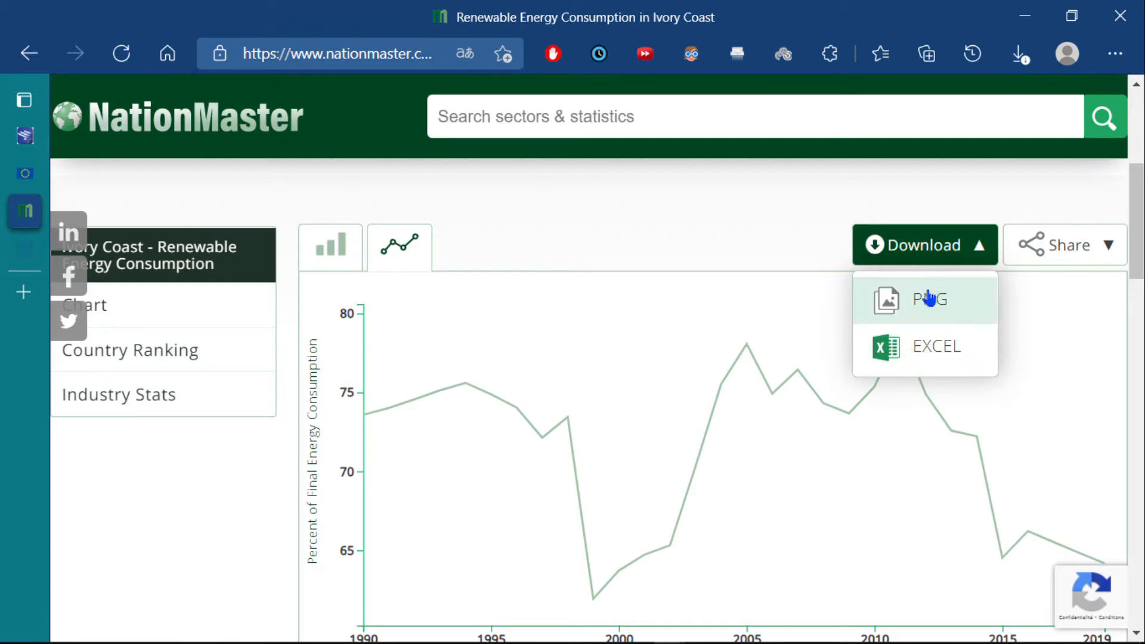
pyautogui.click(935, 348)
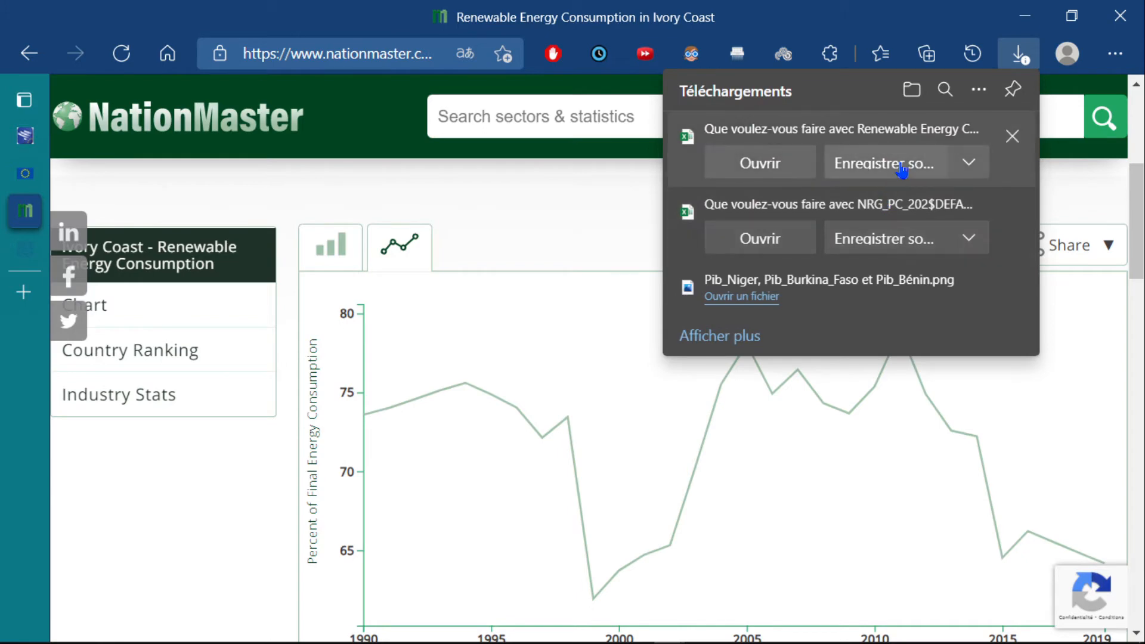
pyautogui.click(897, 165)
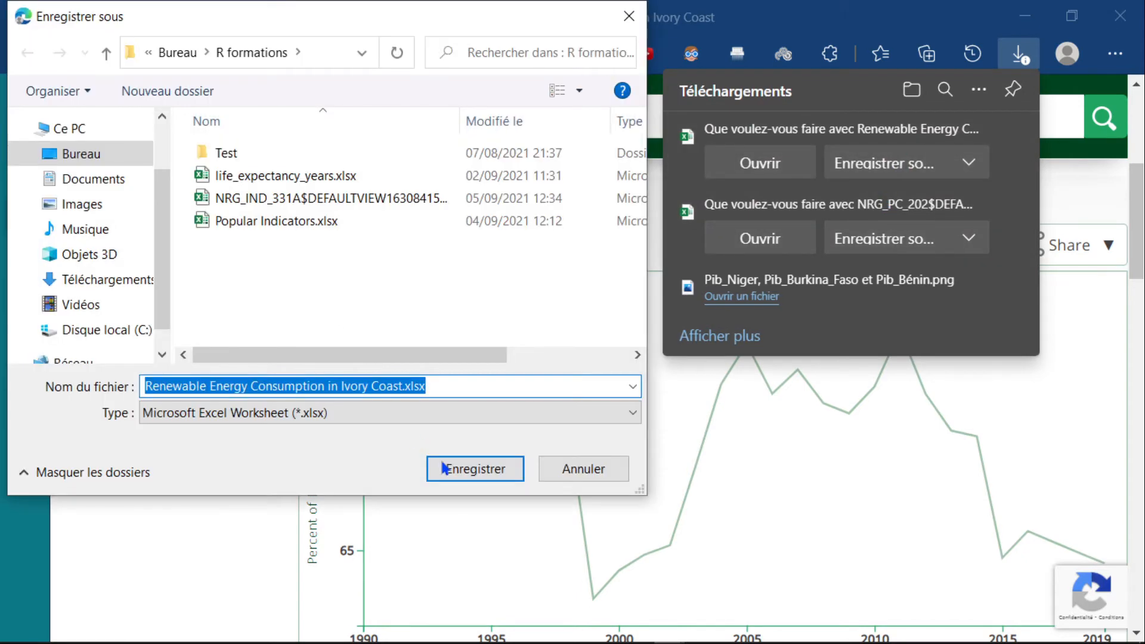
pyautogui.click(444, 469)
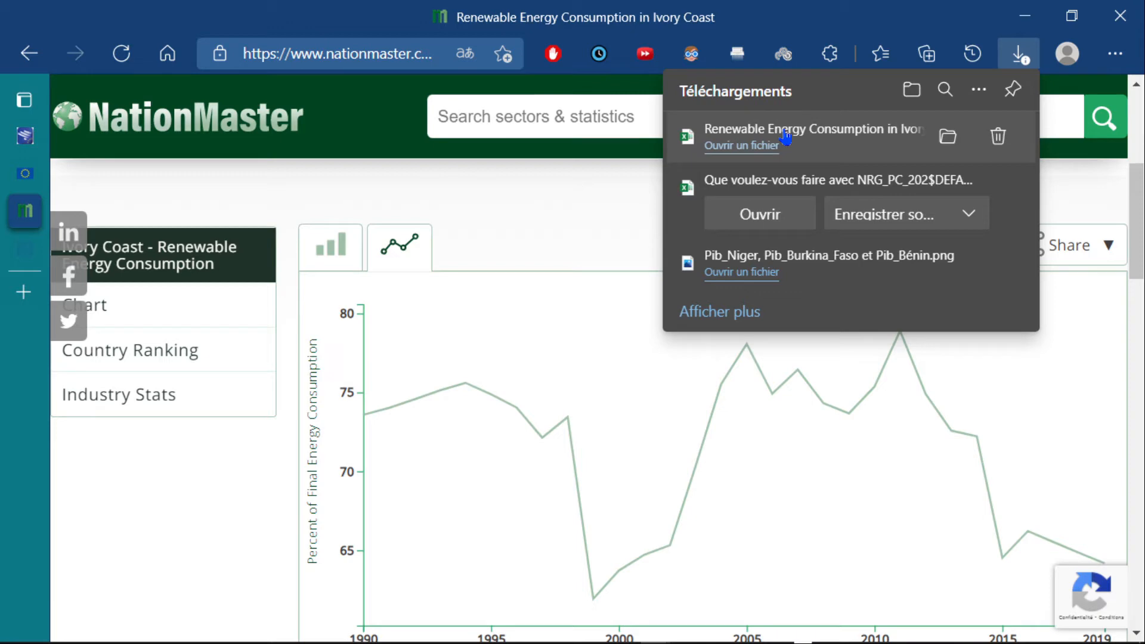
pyautogui.click(743, 147)
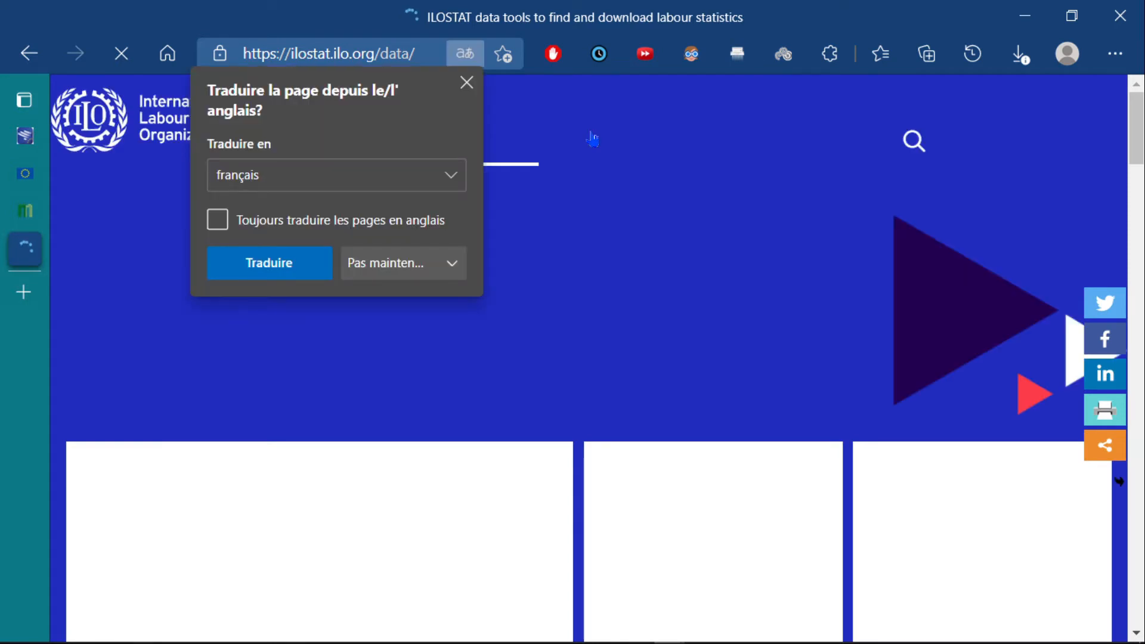
# Step: Dismiss the translation offer on the ILOSTAT data page and filter its Data catalogue to Annual frequency
pyautogui.click(466, 82)
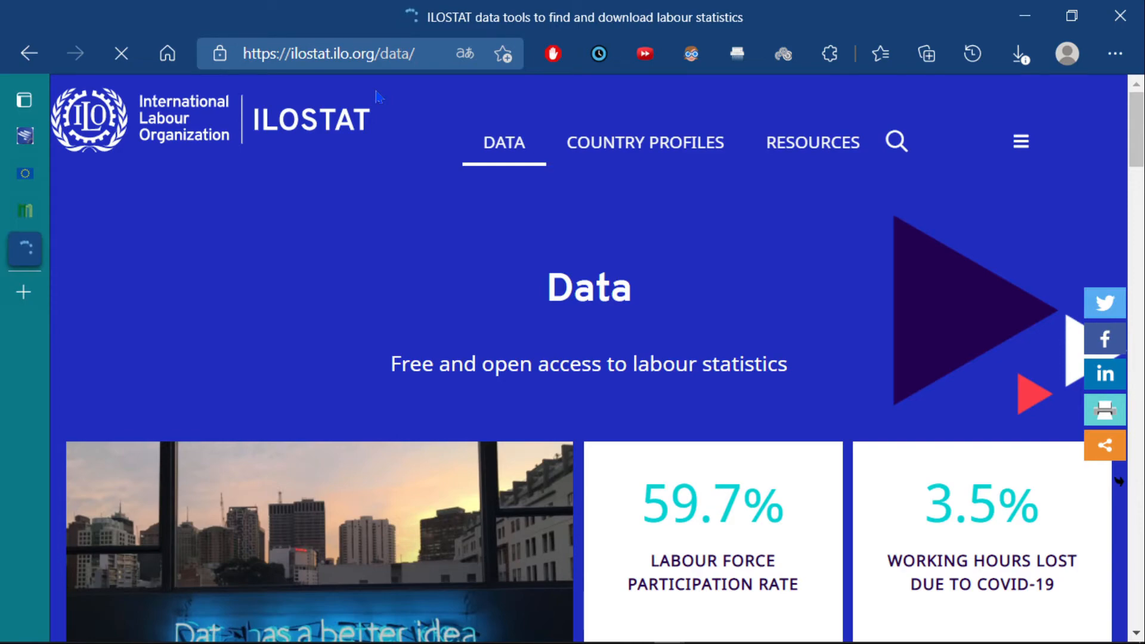
pyautogui.moveTo(1137, 96); pyautogui.dragTo(1142, 240)
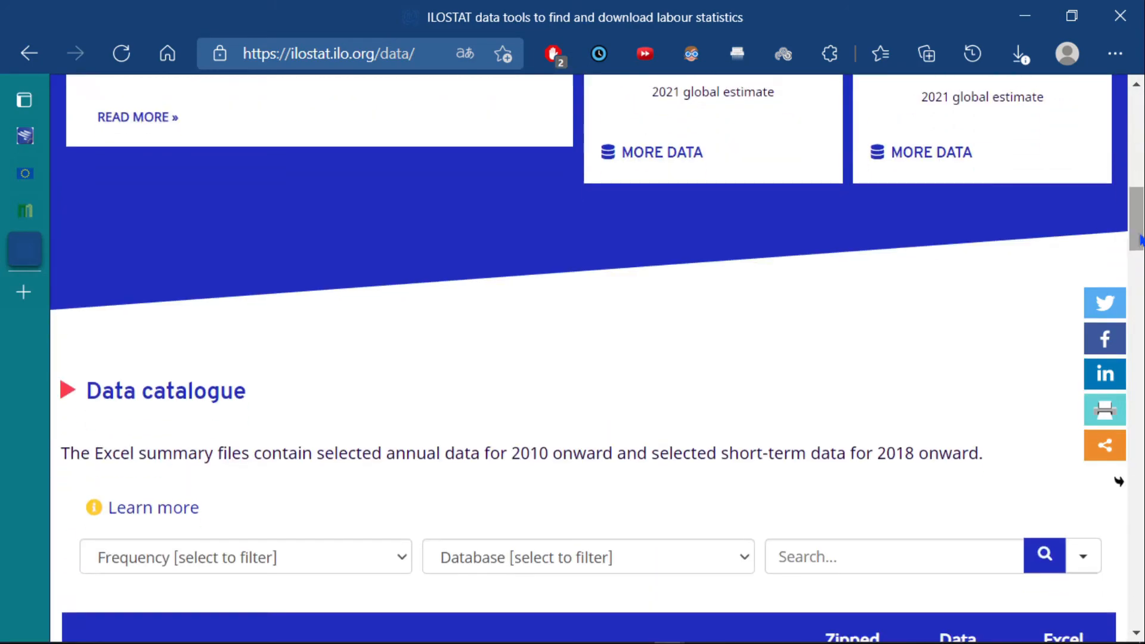
pyautogui.scroll(-4, 789, 245)
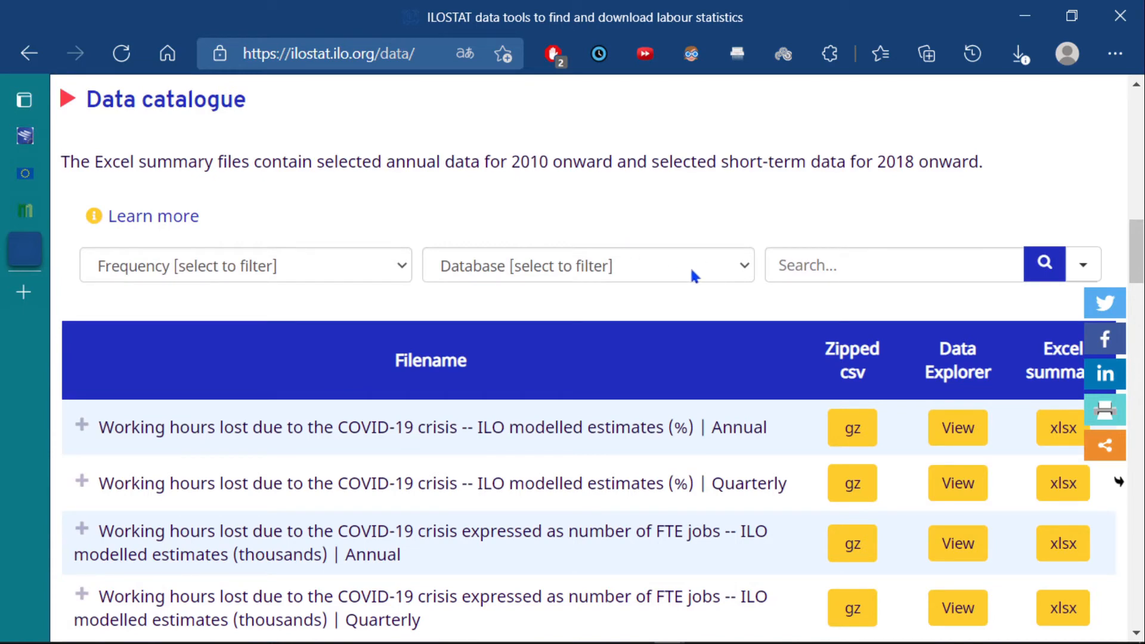
pyautogui.click(233, 265)
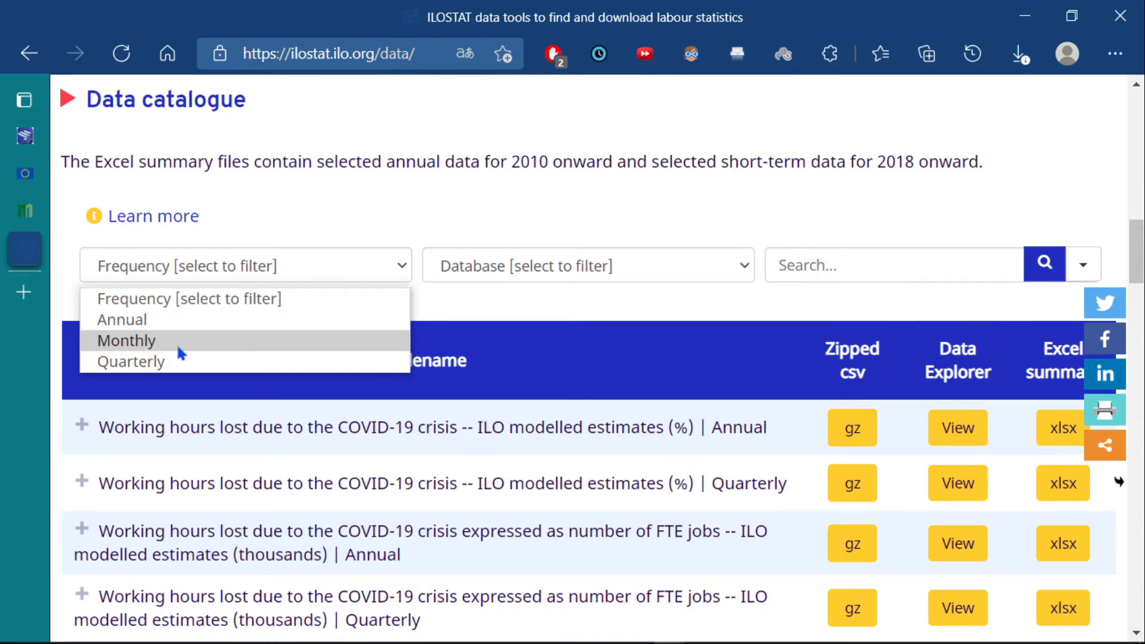
pyautogui.click(153, 322)
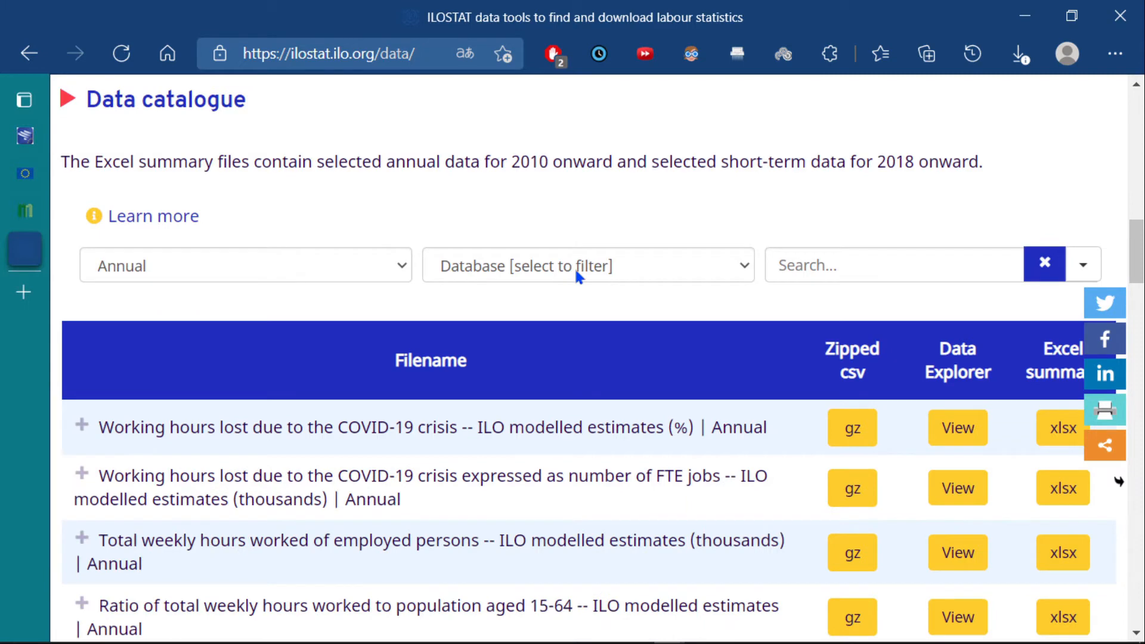
# Step: Look through the available databases and filter the Data catalogue to the Countries database
pyautogui.click(575, 274)
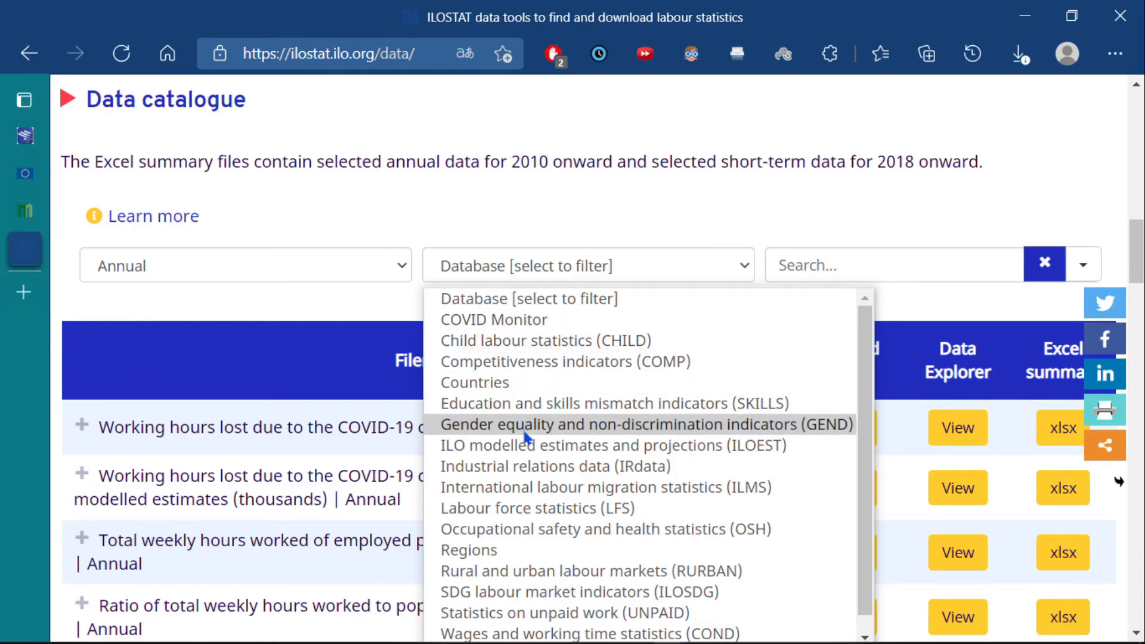
pyautogui.press('Down')
pyautogui.press('Down')
pyautogui.press('Down')
pyautogui.press('Down')
pyautogui.press('Down')
pyautogui.press('Down')
pyautogui.press('Down')
pyautogui.press('Down')
pyautogui.press('Down')
pyautogui.press('Down')
pyautogui.press('Down')
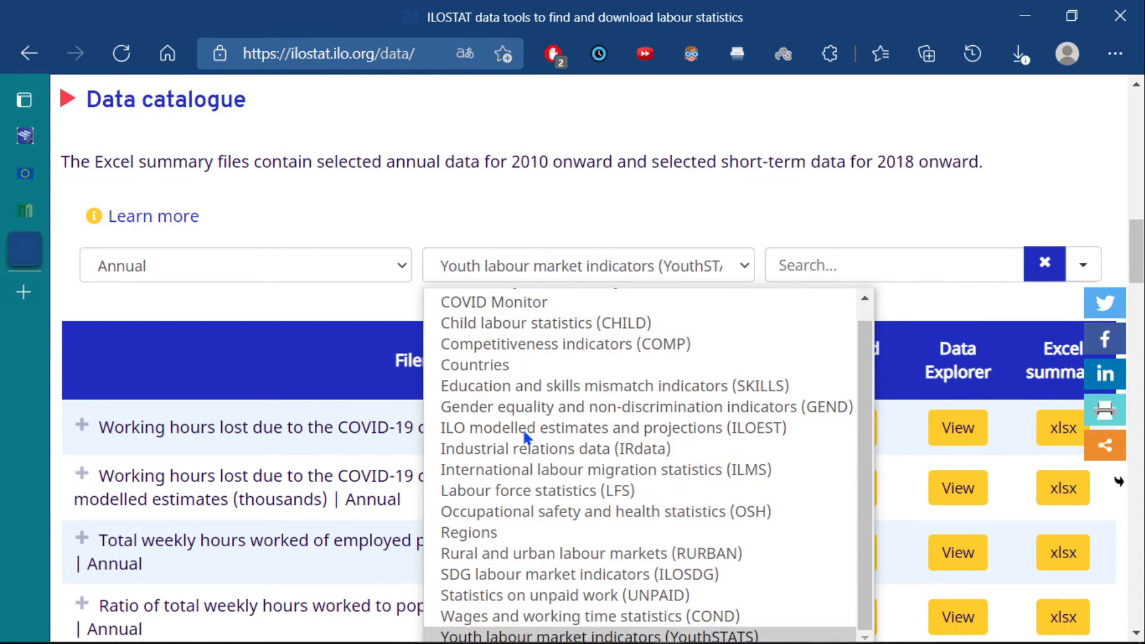
pyautogui.press('Up')
pyautogui.press('Up')
pyautogui.press('Up')
pyautogui.press('Up')
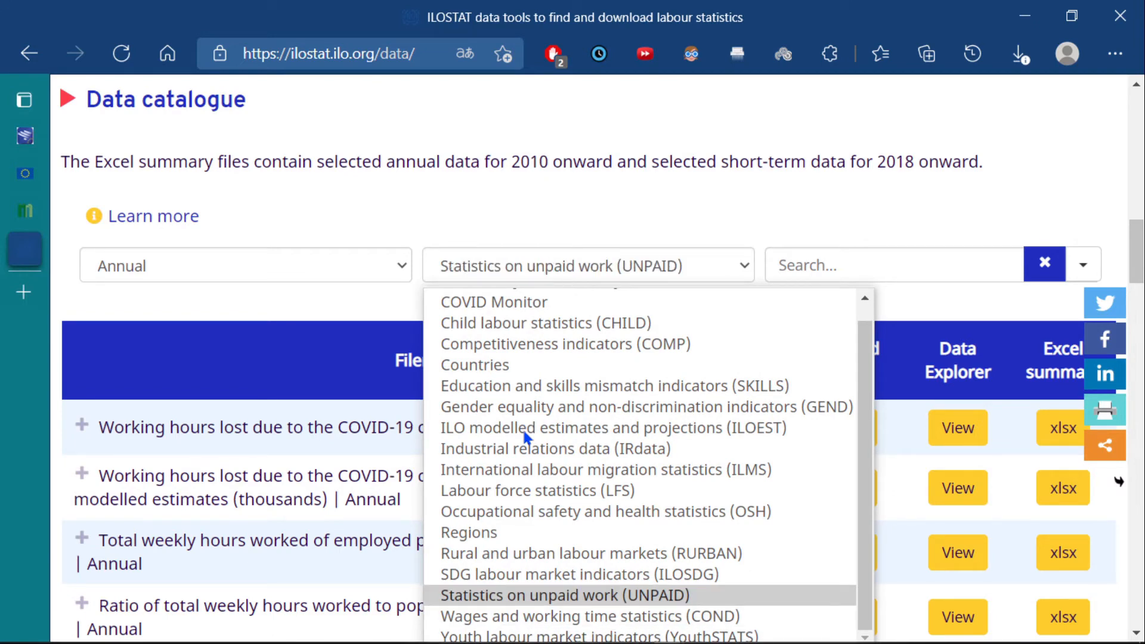
pyautogui.press('Up')
pyautogui.press('Up')
pyautogui.press('Up')
pyautogui.press('Up')
pyautogui.press('Up')
pyautogui.press('Up')
pyautogui.press('Up')
pyautogui.press('Up')
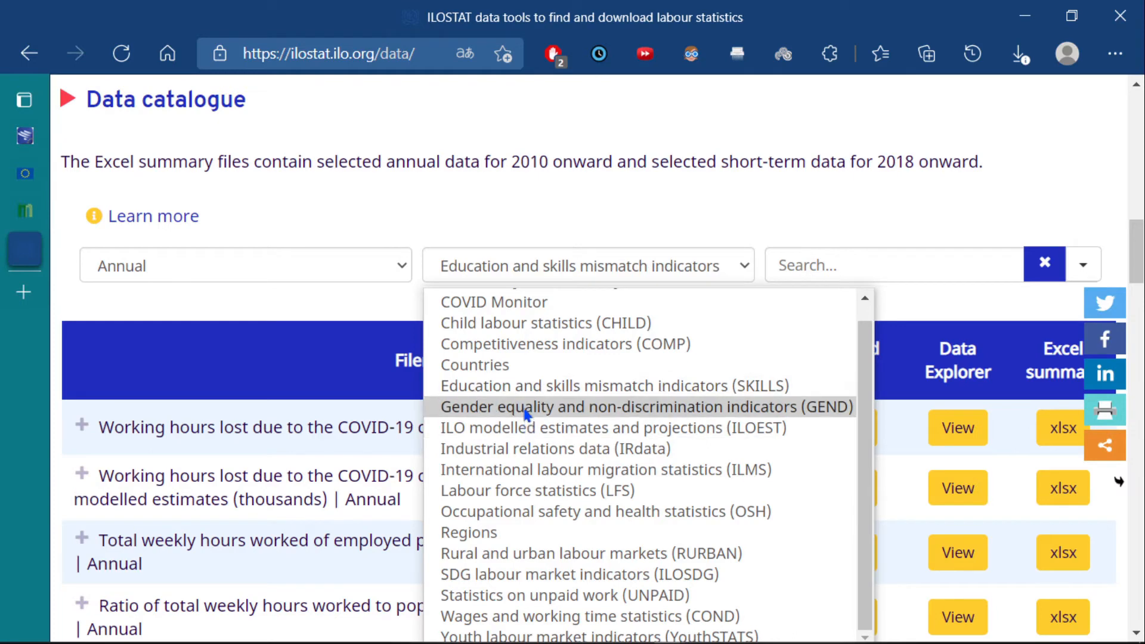
pyautogui.click(477, 365)
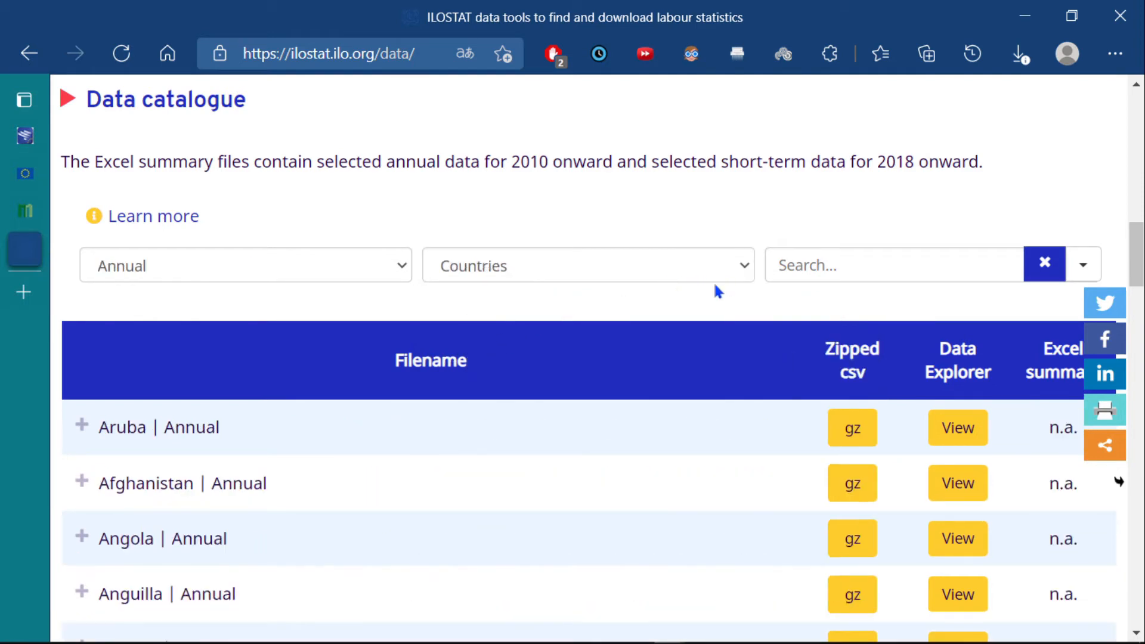
# Step: Set the catalogue's database filter to Labour force statistics (LFS) and look through the listed annual files
pyautogui.moveTo(1140, 256)
pyautogui.mouseDown()
pyautogui.moveTo(1140, 381)
pyautogui.moveTo(1139, 248)
pyautogui.mouseUp()
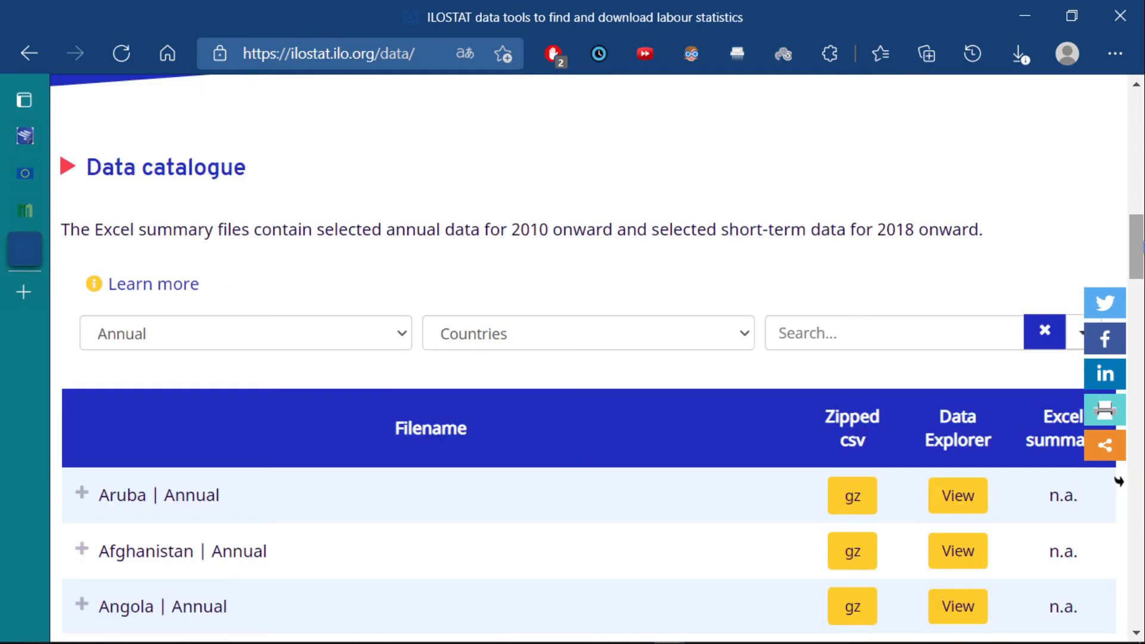
pyautogui.click(747, 332)
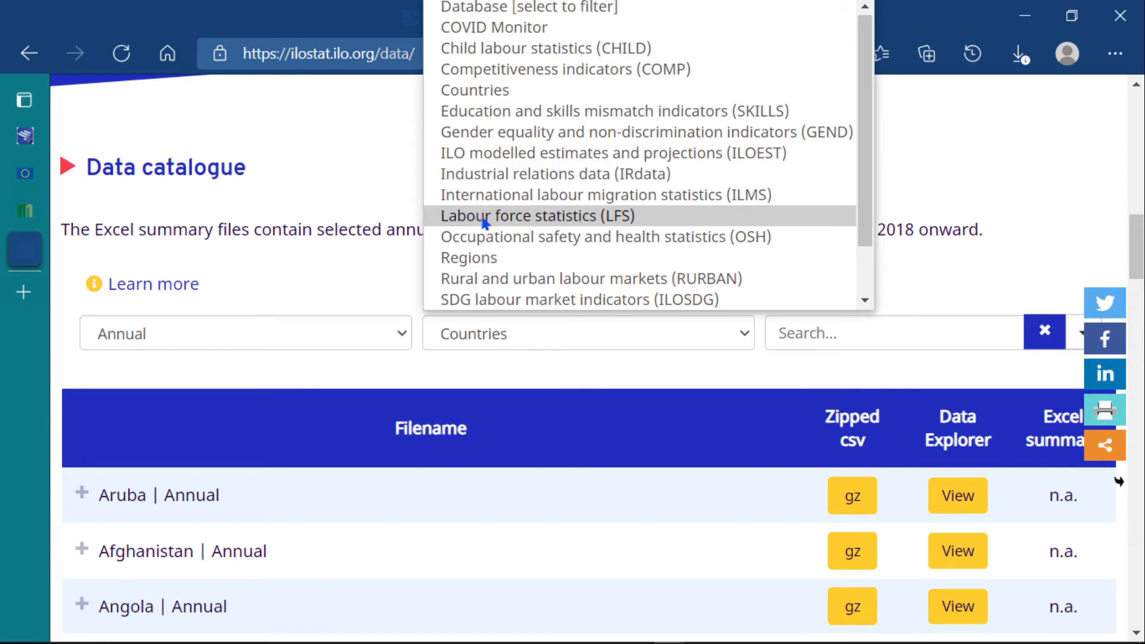
pyautogui.click(527, 217)
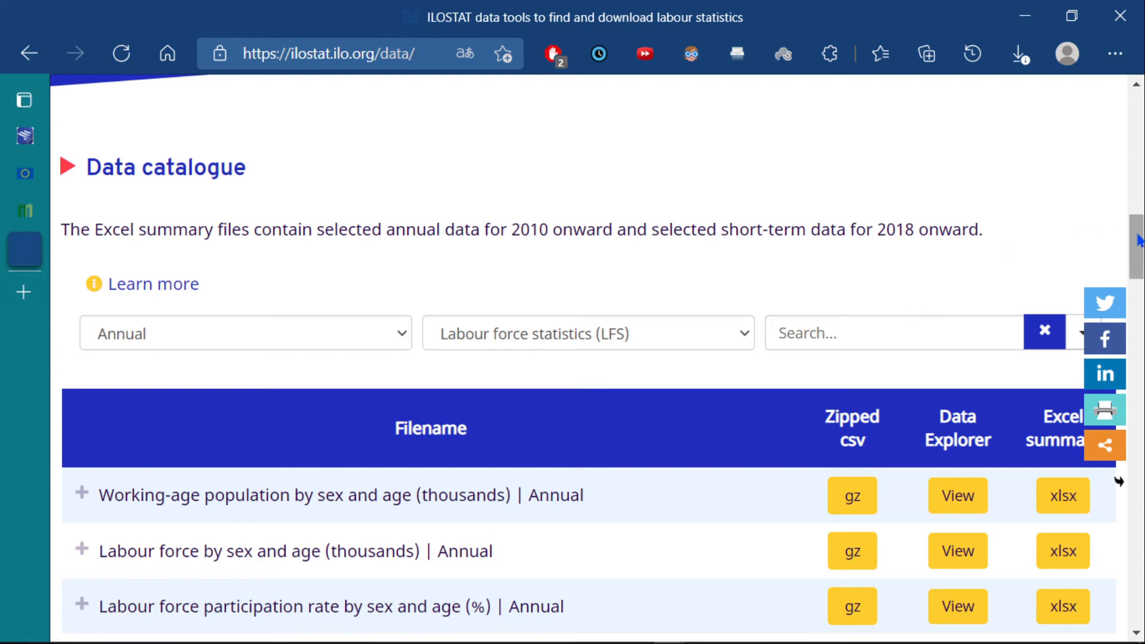
pyautogui.moveTo(1137, 240); pyautogui.dragTo(1142, 289)
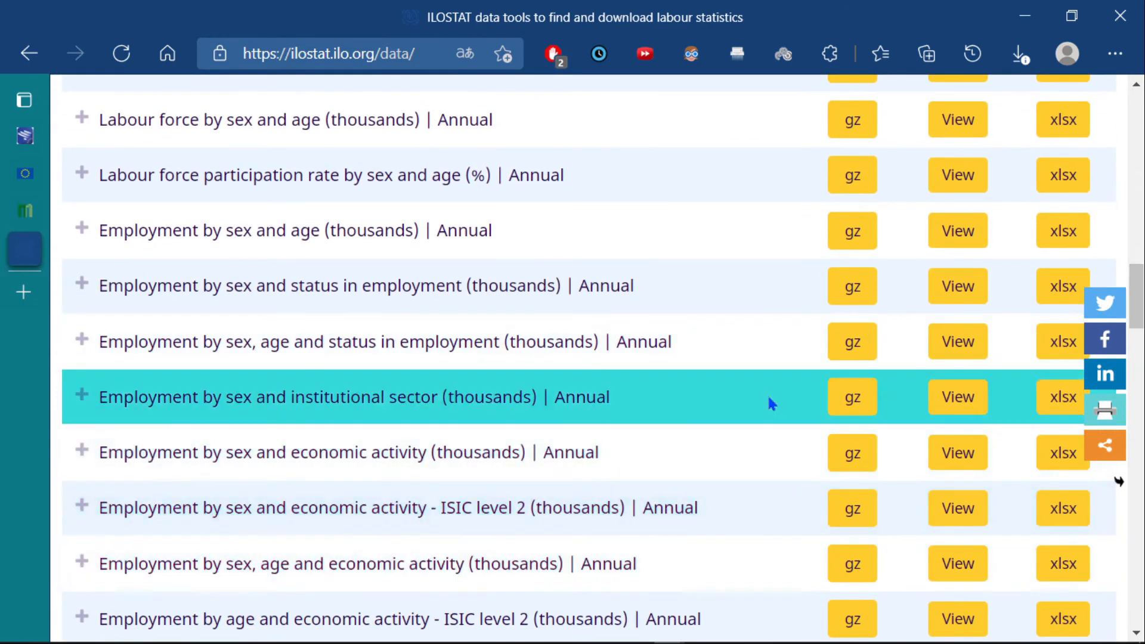
# Step: Look through the annual LFS files and open the Labour force by sex and age (thousands) dataset in the Data Explorer
pyautogui.scroll(-3, 1119, 481)
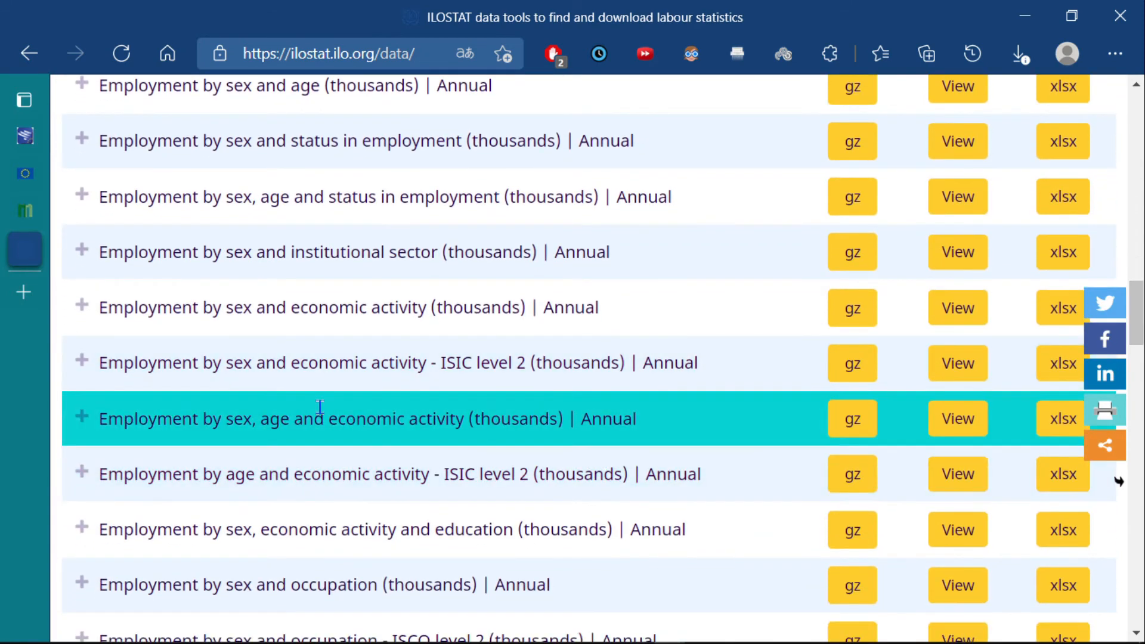
pyautogui.scroll(-5, 1118, 480)
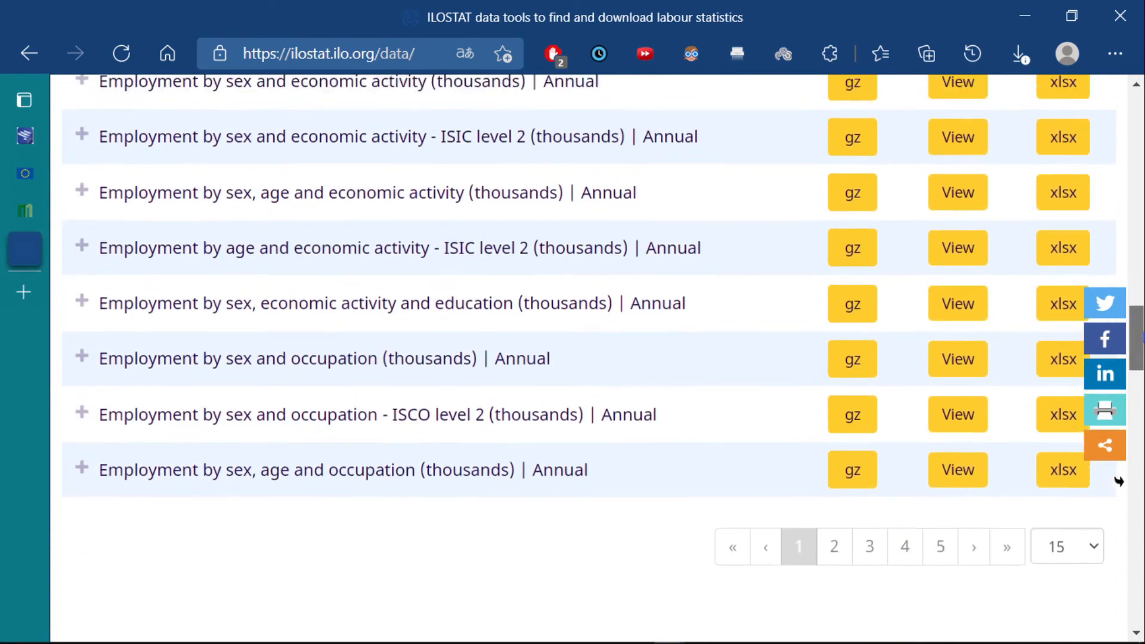
pyautogui.moveTo(1140, 337); pyautogui.dragTo(1139, 271)
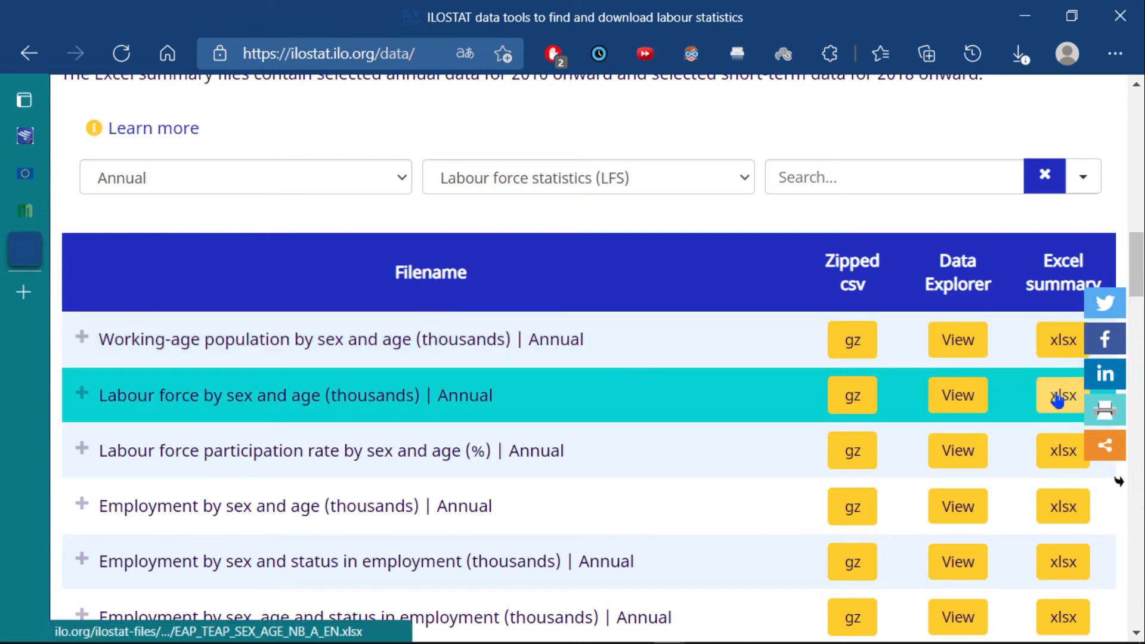
pyautogui.click(958, 399)
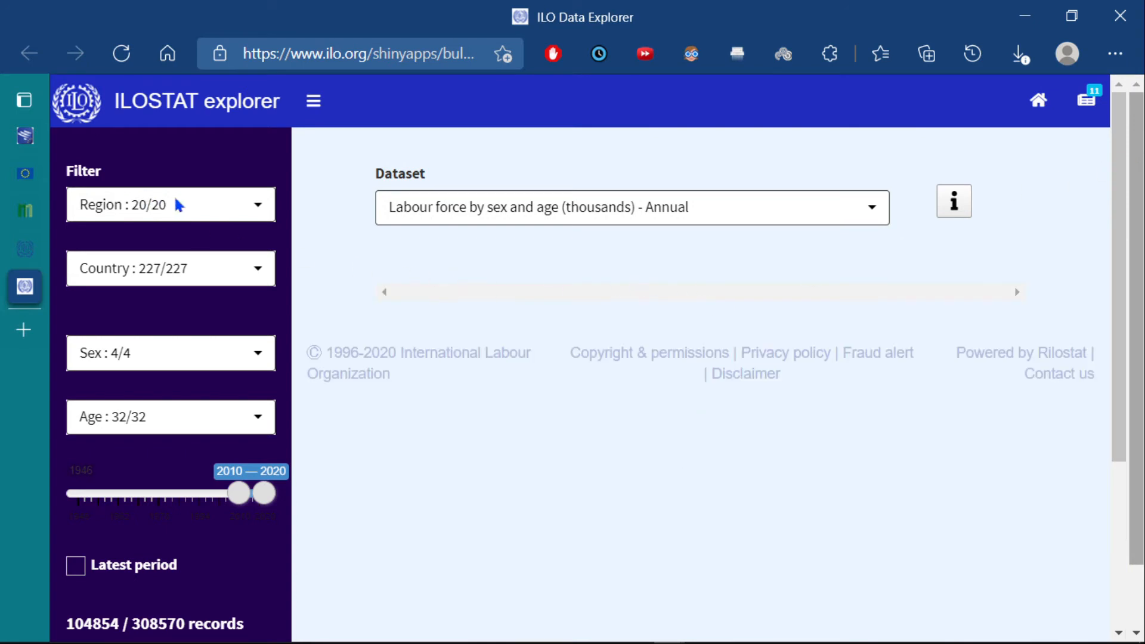
# Step: Deselect all countries in the explorer's Country filter
pyautogui.click(216, 276)
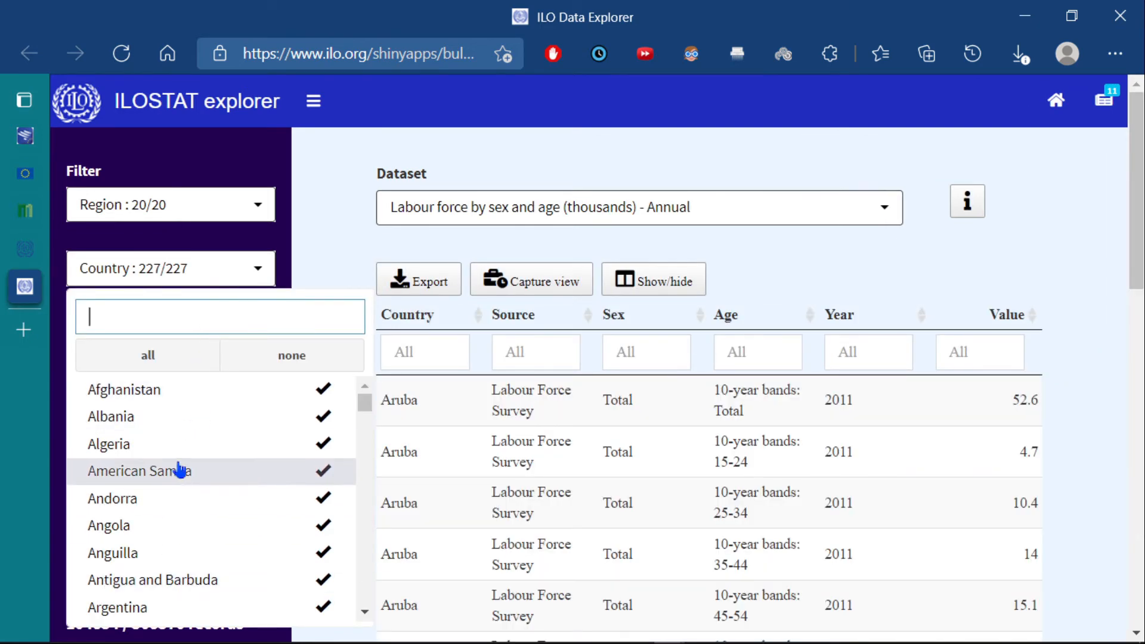
pyautogui.click(292, 358)
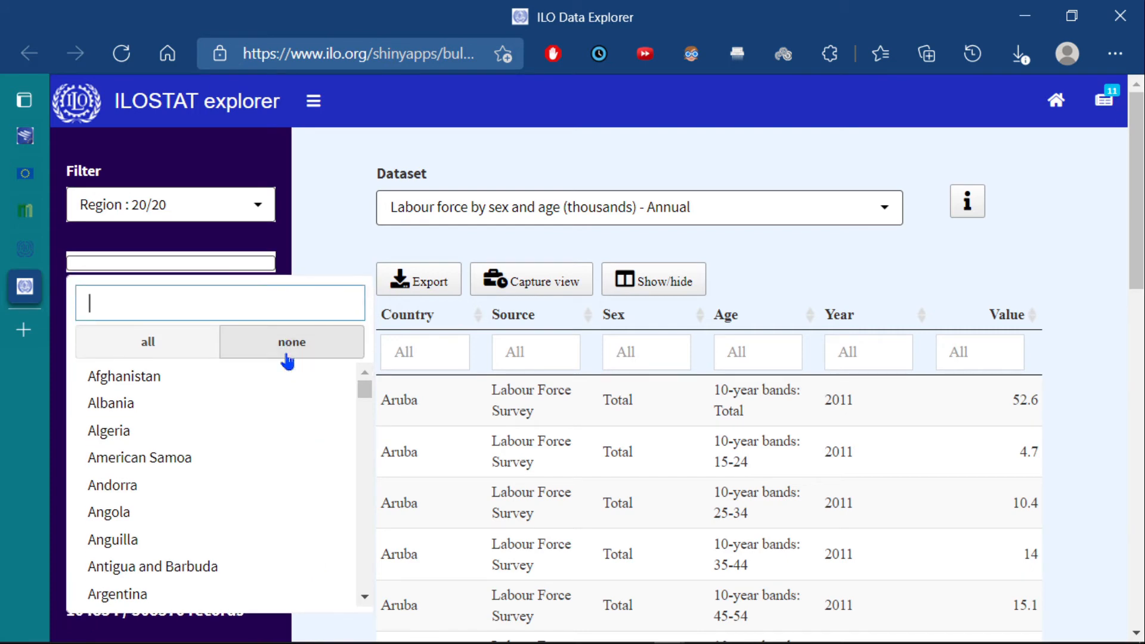
pyautogui.moveTo(366, 391)
pyautogui.mouseDown()
pyautogui.moveTo(367, 421)
pyautogui.moveTo(365, 410)
pyautogui.mouseUp()
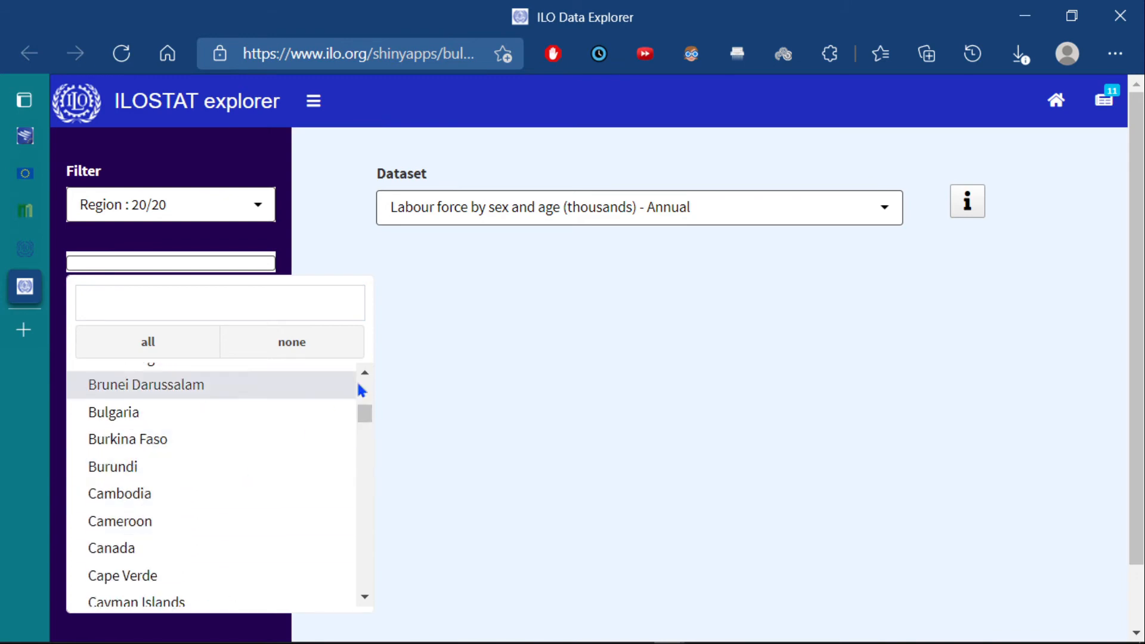
# Step: Try to find Côte d'Ivoire by searching the country list for "cote" and "ivor"
pyautogui.click(188, 307)
pyautogui.write('cote')
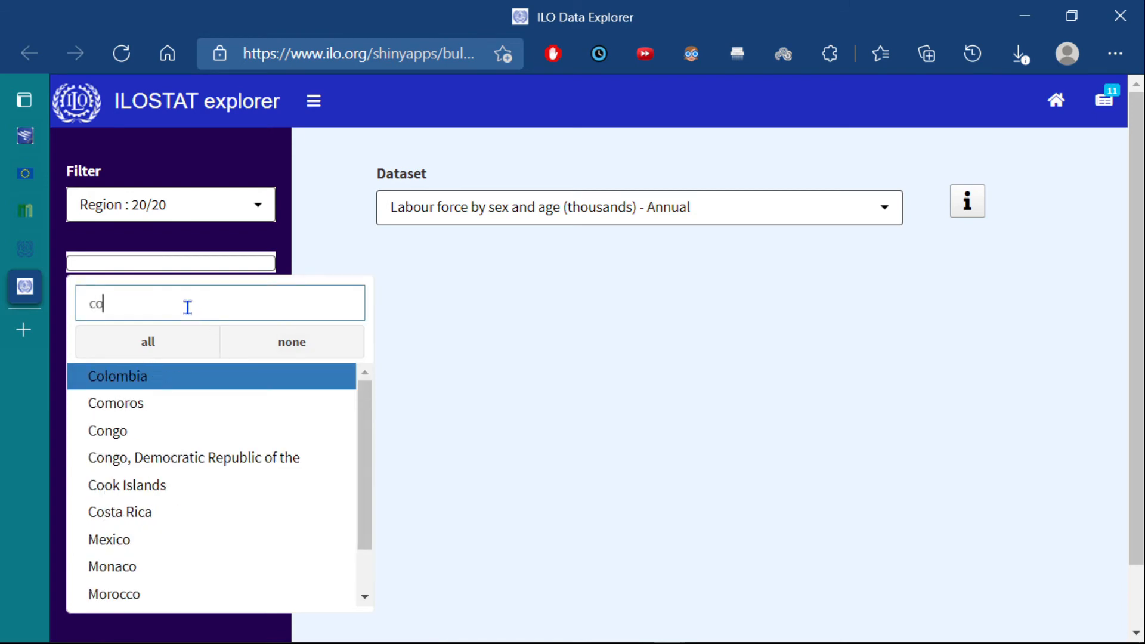
pyautogui.press('BackSpace')
pyautogui.press('BackSpace')
pyautogui.press('BackSpace')
pyautogui.press('BackSpace')
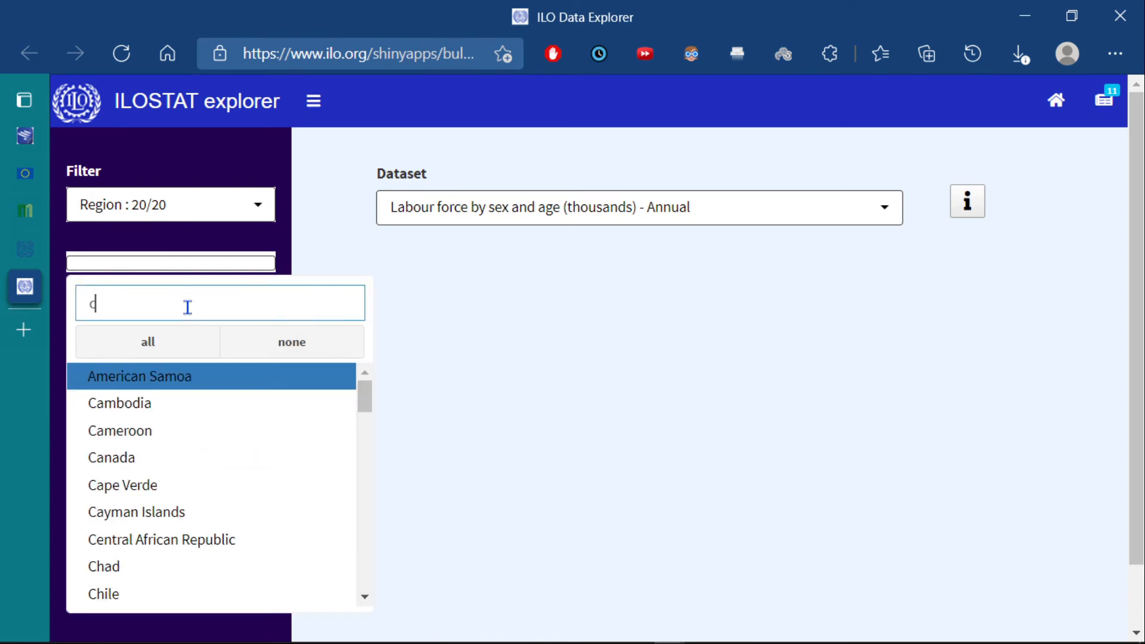
pyautogui.write('ivor')
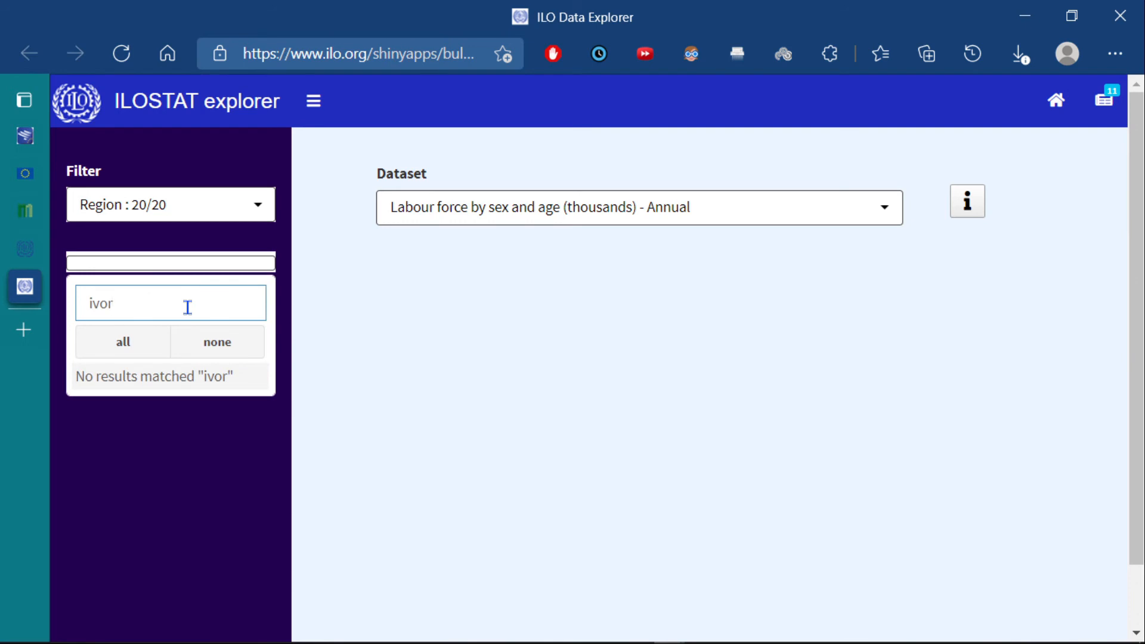
pyautogui.press('BackSpace')
pyautogui.press('BackSpace')
pyautogui.press('BackSpace')
pyautogui.press('BackSpace')
# Step: Narrow the country list with "c" and select only Côte d'Ivoire as the dataset's country
pyautogui.write('c')
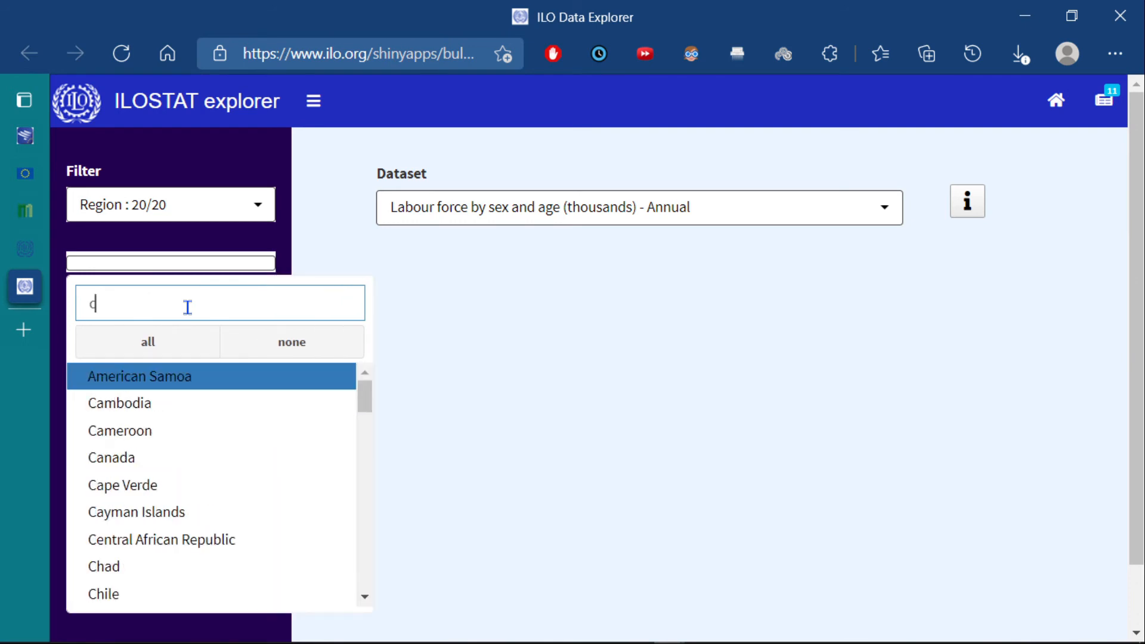
pyautogui.write('ot')
pyautogui.press('BackSpace')
pyautogui.press('BackSpace')
pyautogui.scroll(-1, 367, 411)
pyautogui.moveTo(368, 411); pyautogui.dragTo(369, 481)
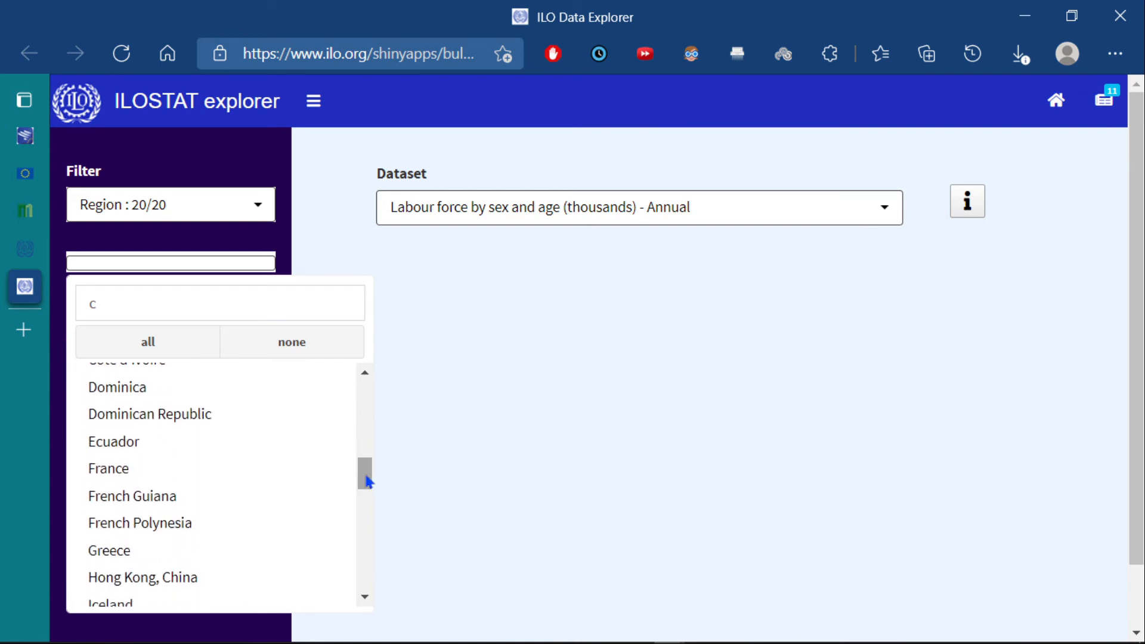
pyautogui.scroll(3, 367, 482)
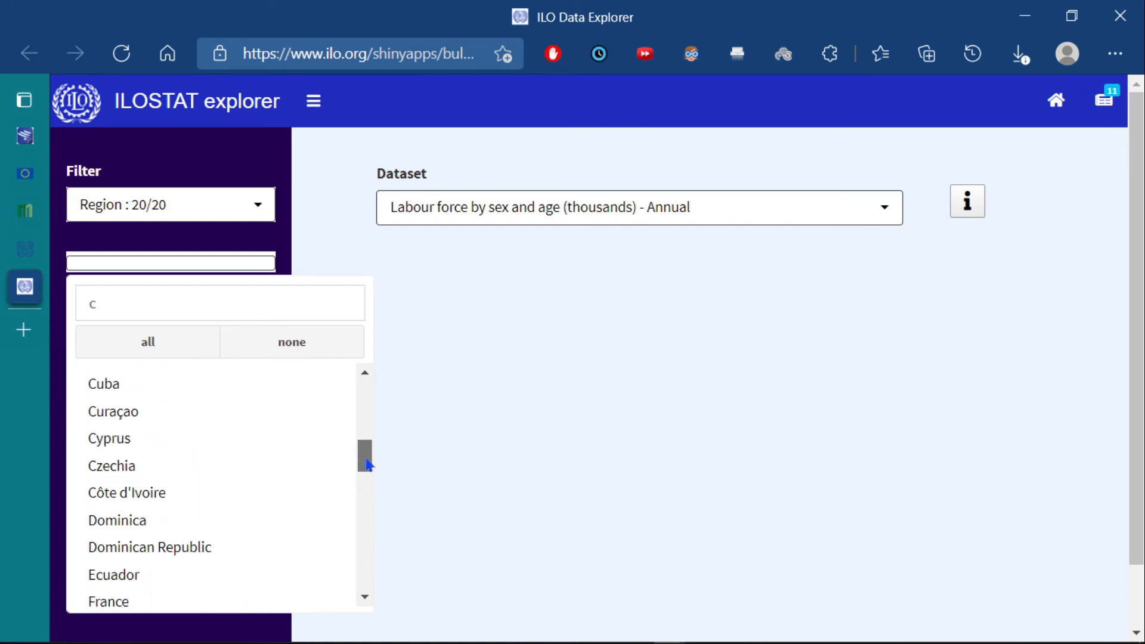
pyautogui.click(191, 502)
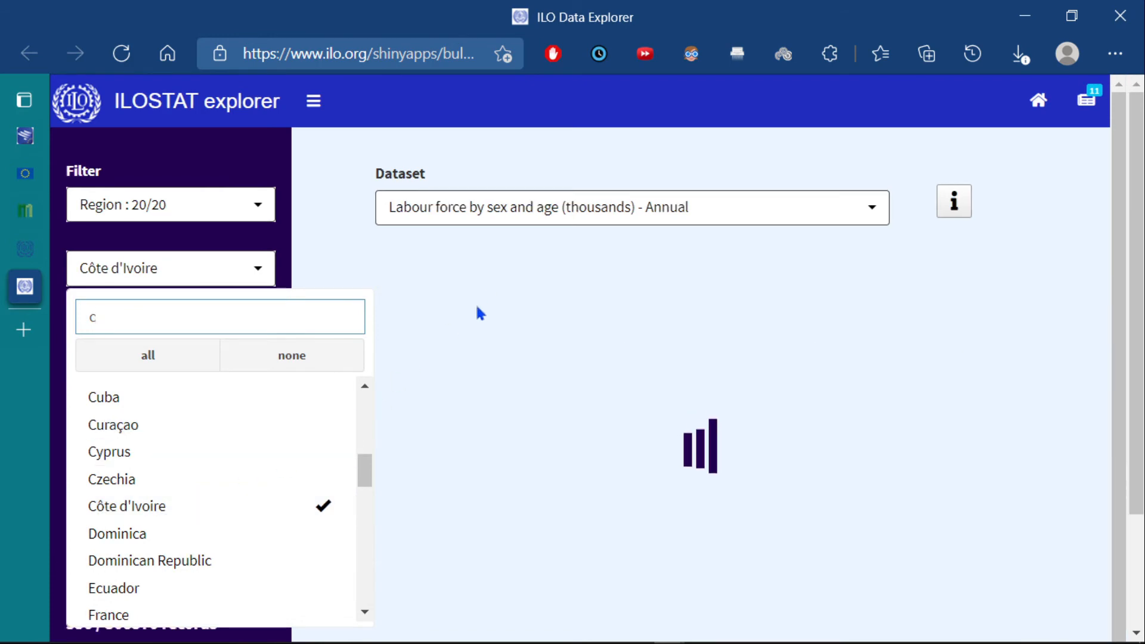
pyautogui.click(327, 210)
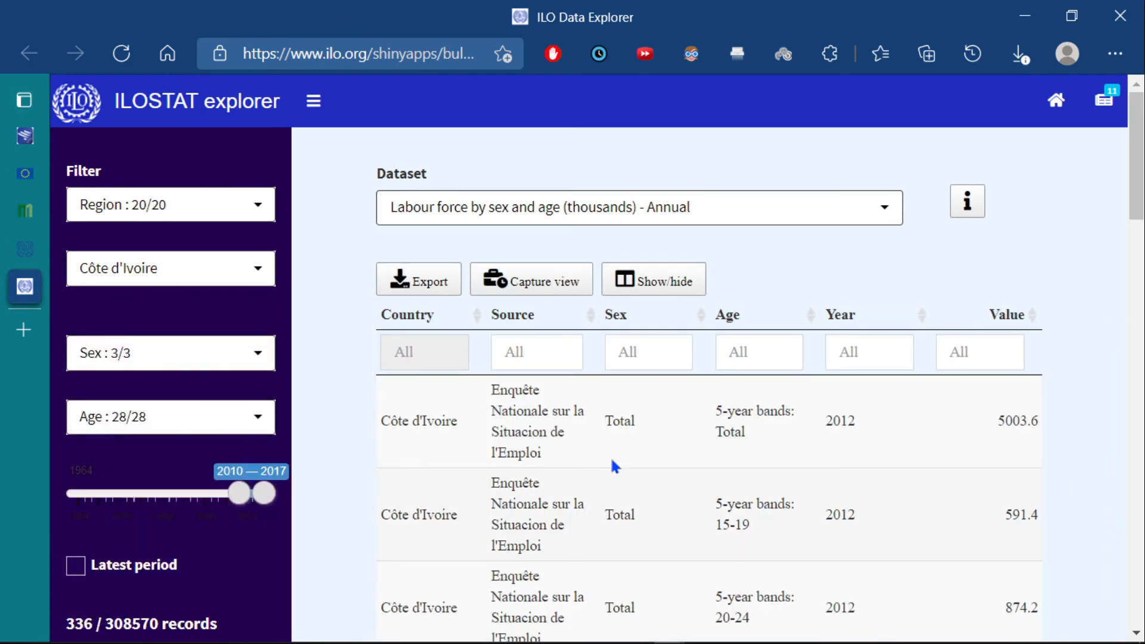
# Step: Set the dataset's period filter to the years 1975 to 2017
pyautogui.scroll(-3, 1130, 193)
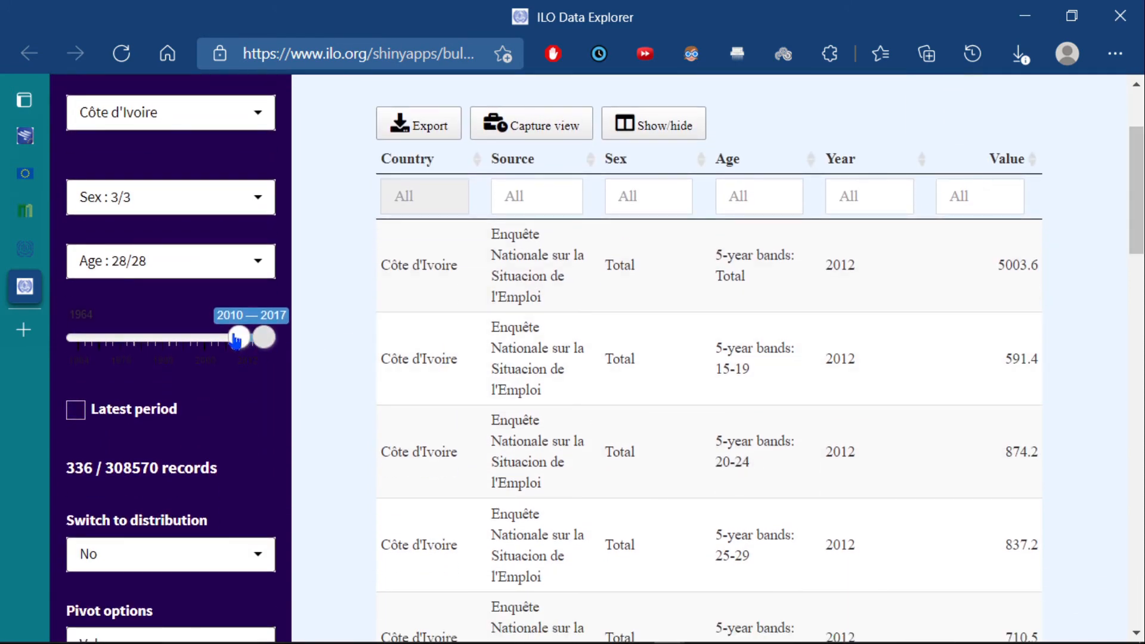
pyautogui.moveTo(231, 340); pyautogui.dragTo(72, 339)
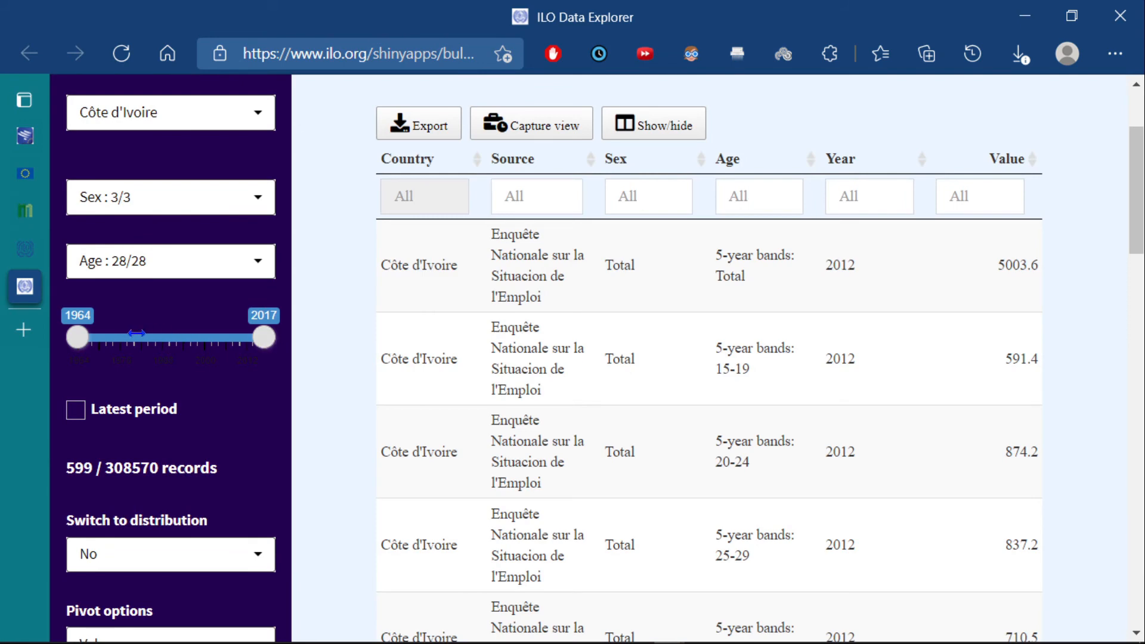
pyautogui.moveTo(78, 338); pyautogui.dragTo(116, 339)
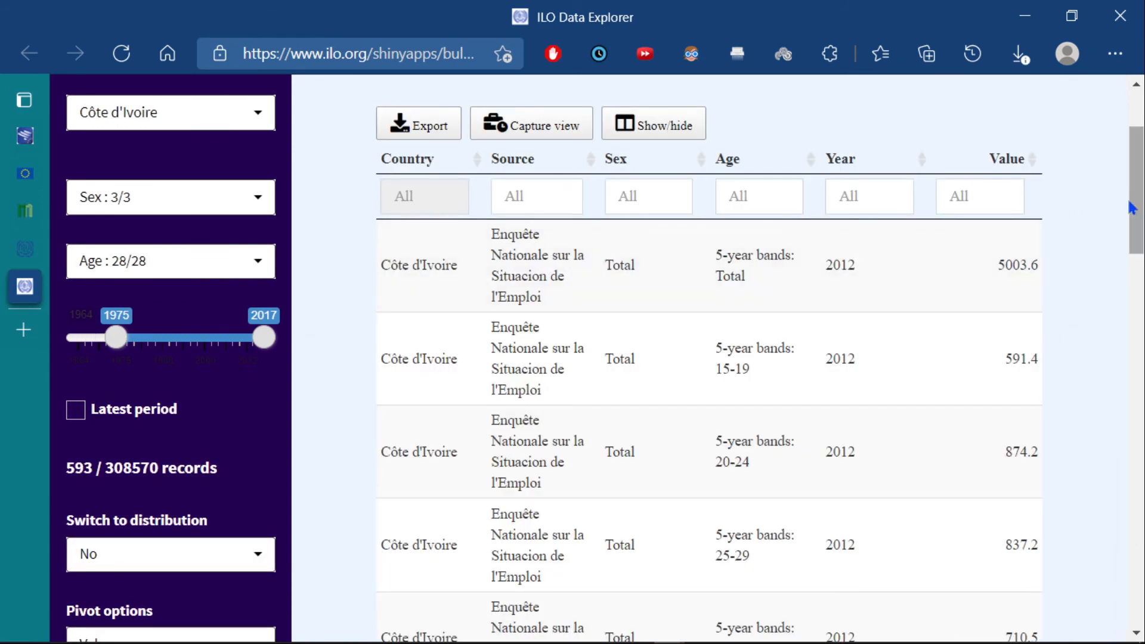
pyautogui.scroll(-2, 1136, 238)
pyautogui.scroll(4, 1136, 239)
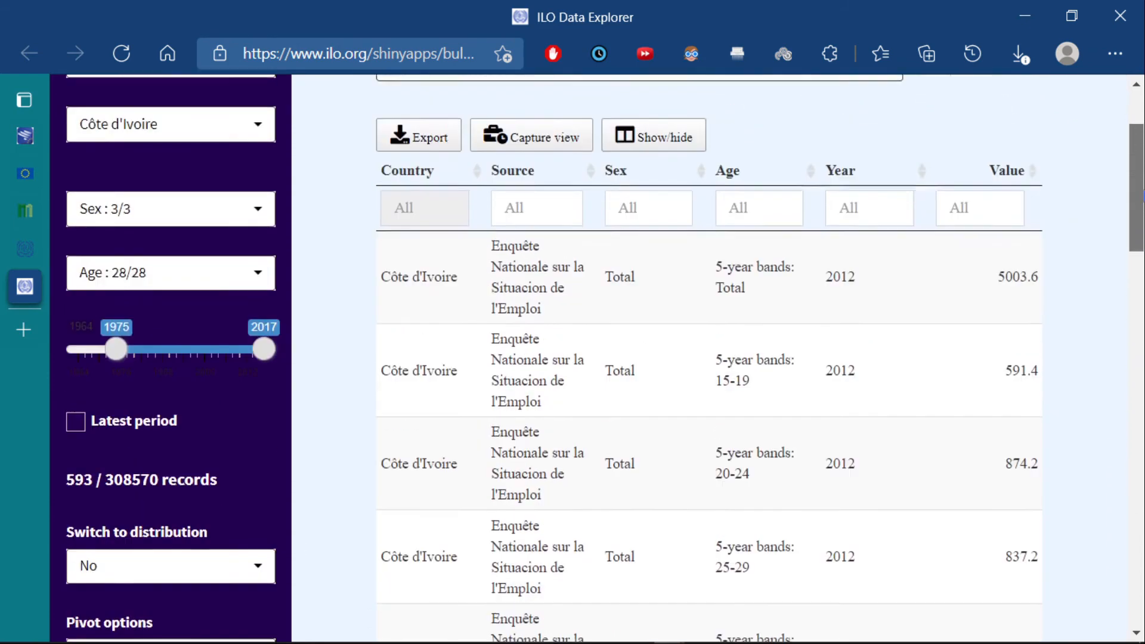
pyautogui.moveTo(1144, 186); pyautogui.dragTo(1143, 169)
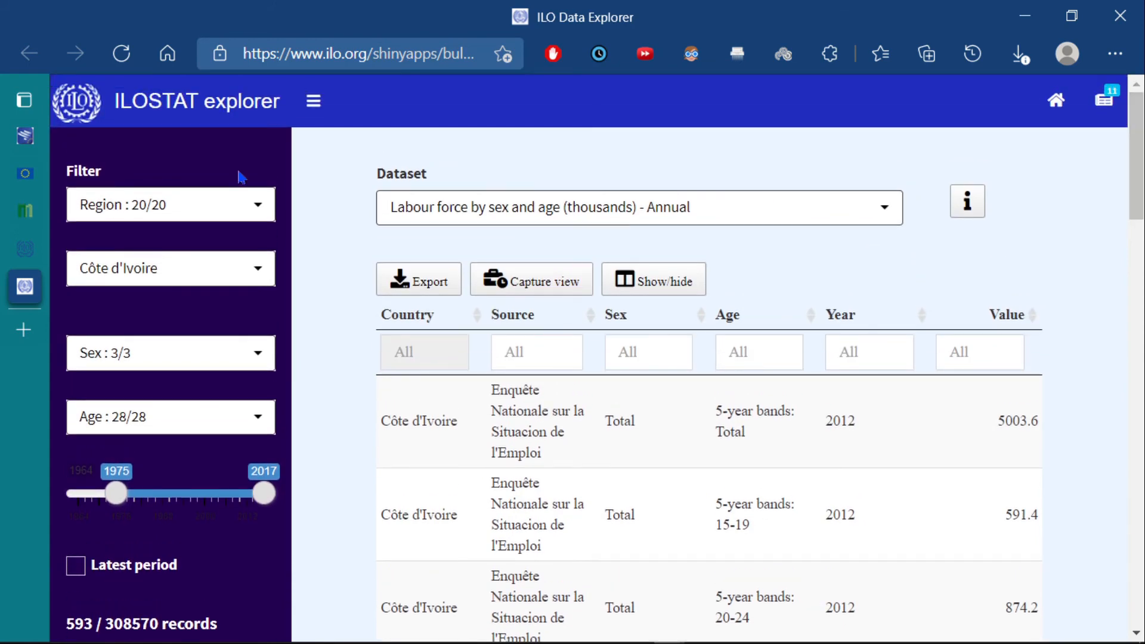
# Step: Examine the options of the Region and Country filters, the remaining filter settings and the Côte d'Ivoire data table
pyautogui.click(237, 210)
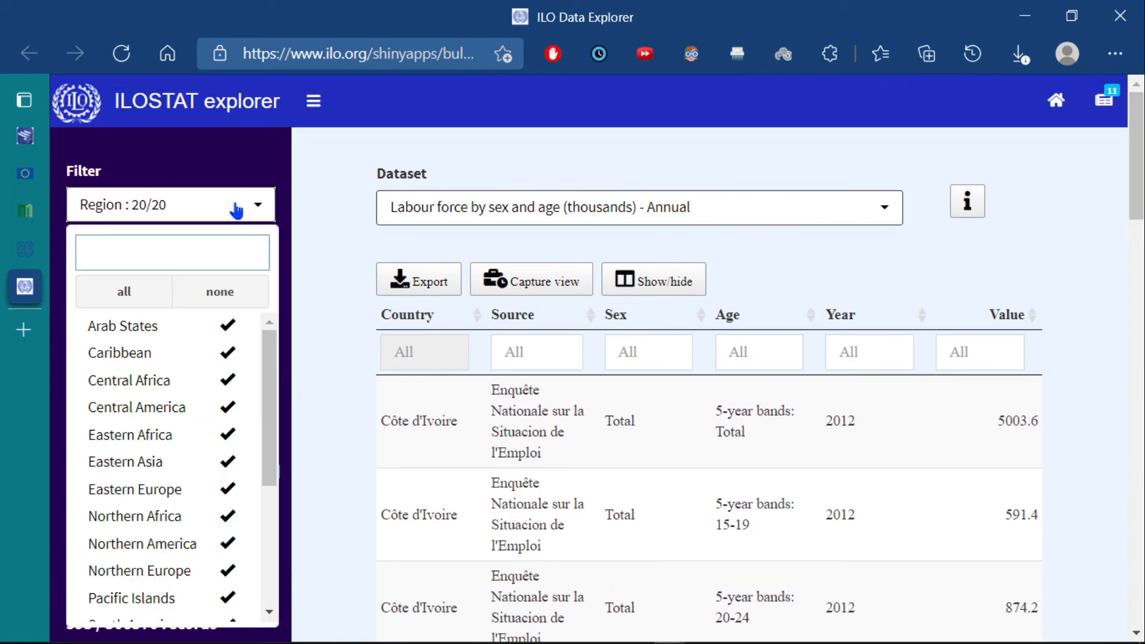
pyautogui.moveTo(277, 357)
pyautogui.mouseDown()
pyautogui.moveTo(278, 471)
pyautogui.moveTo(273, 345)
pyautogui.mouseUp()
pyautogui.scroll(-5, 251, 418)
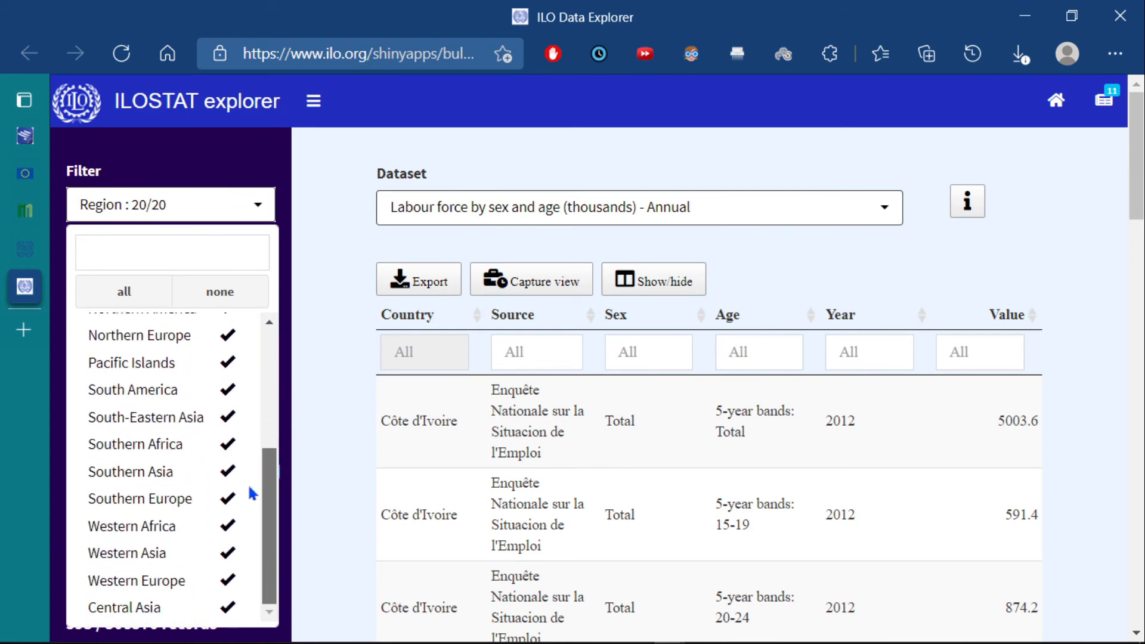
pyautogui.moveTo(266, 478); pyautogui.dragTo(262, 285)
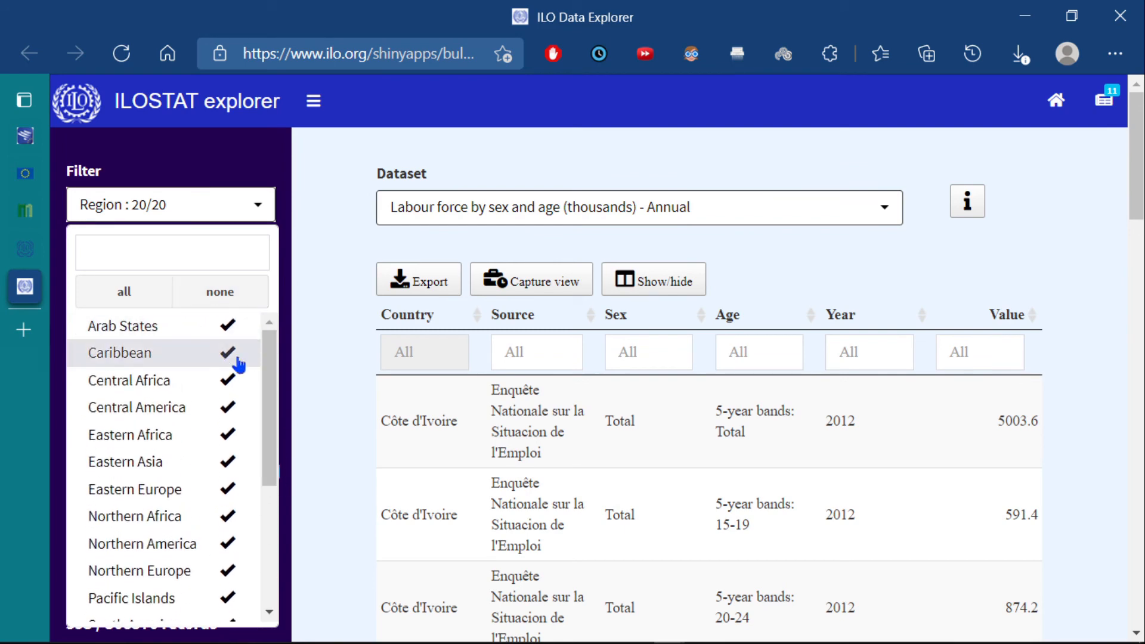
pyautogui.scroll(-2, 271, 372)
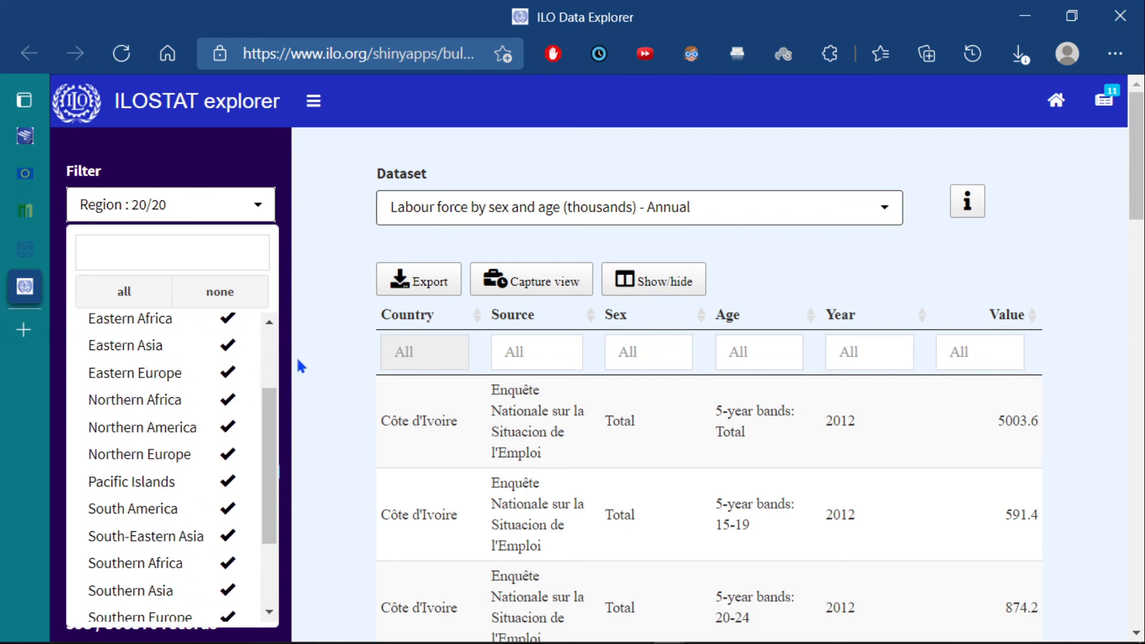
pyautogui.click(314, 365)
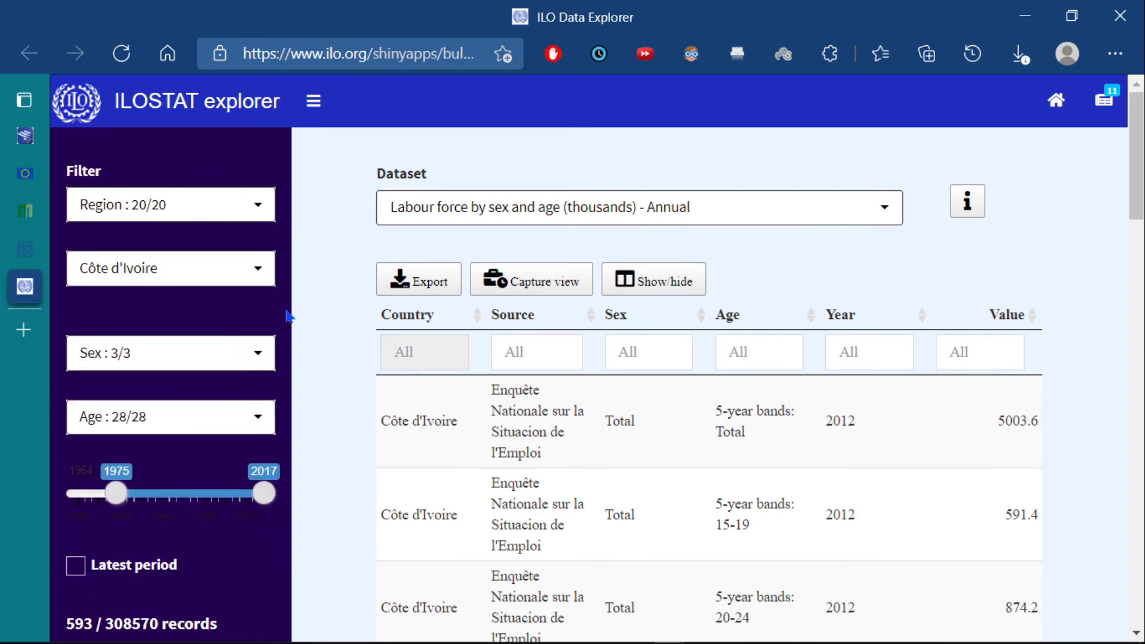
pyautogui.click(237, 277)
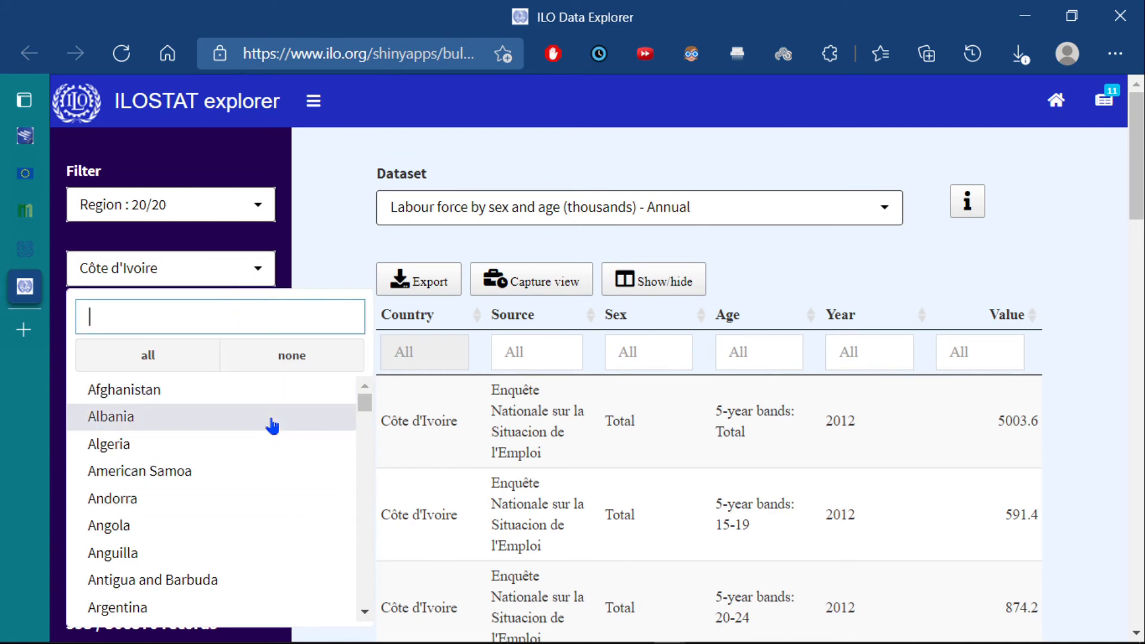
pyautogui.click(314, 213)
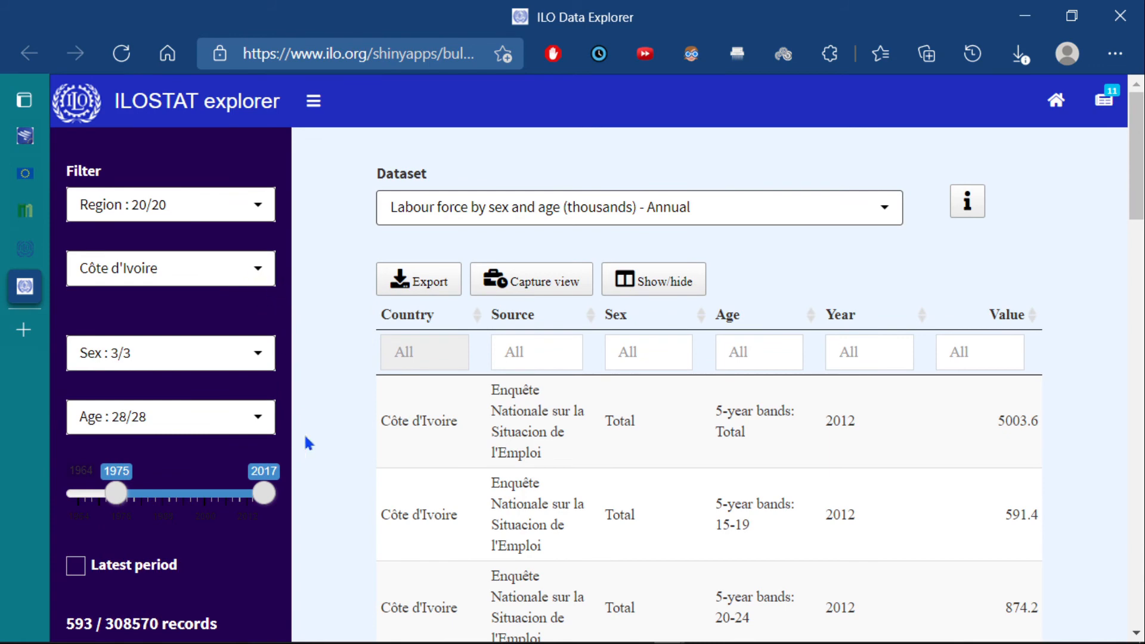
pyautogui.scroll(-5, 1136, 179)
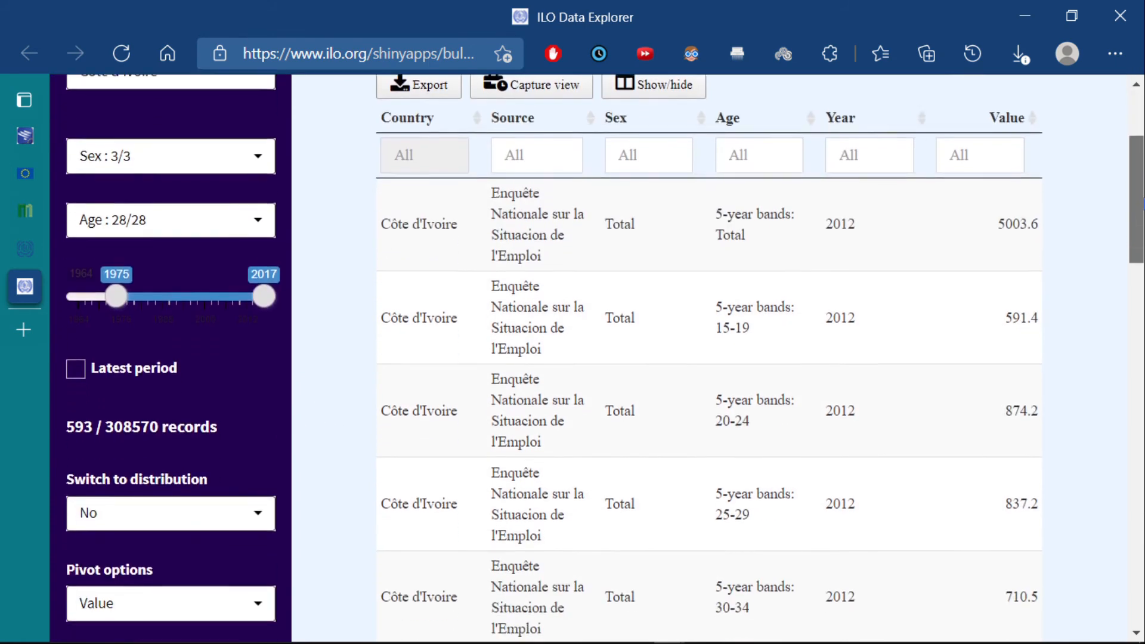
pyautogui.scroll(-3, 656, 357)
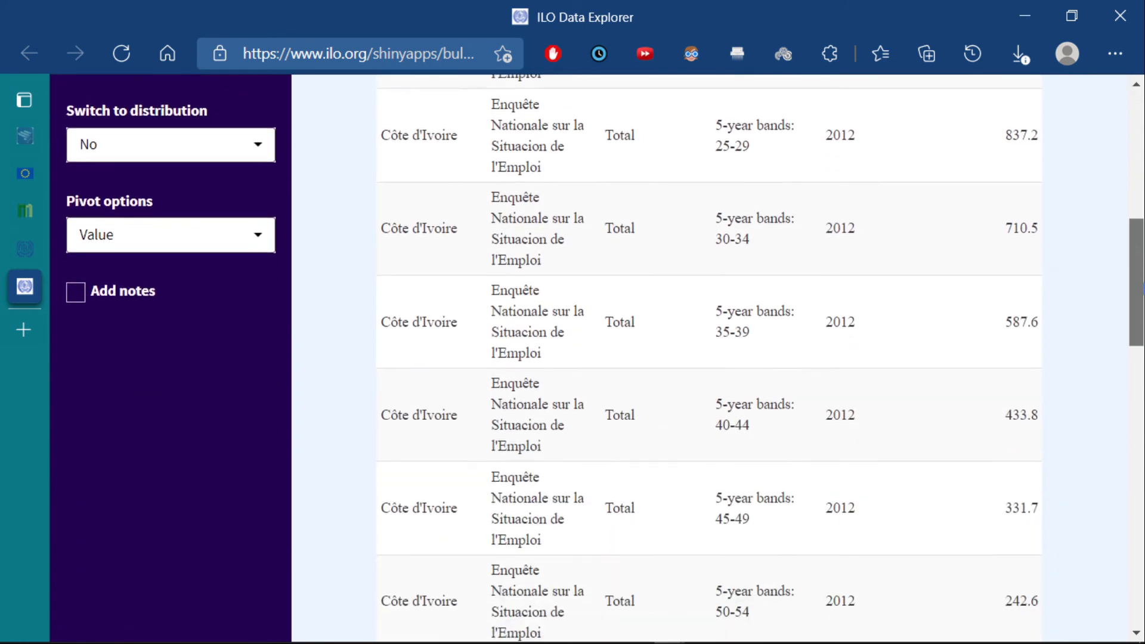
pyautogui.scroll(5, 655, 358)
pyautogui.scroll(4, 1022, 155)
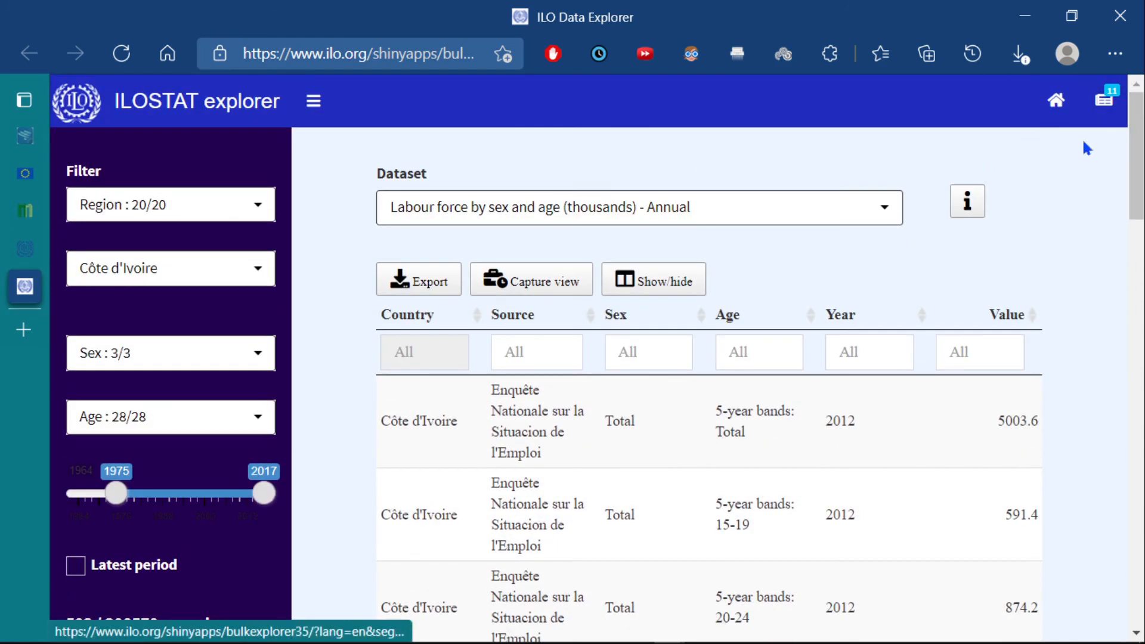
# Step: Request an export of the filtered dataset with labels in csv format and discard the pending download
pyautogui.click(415, 292)
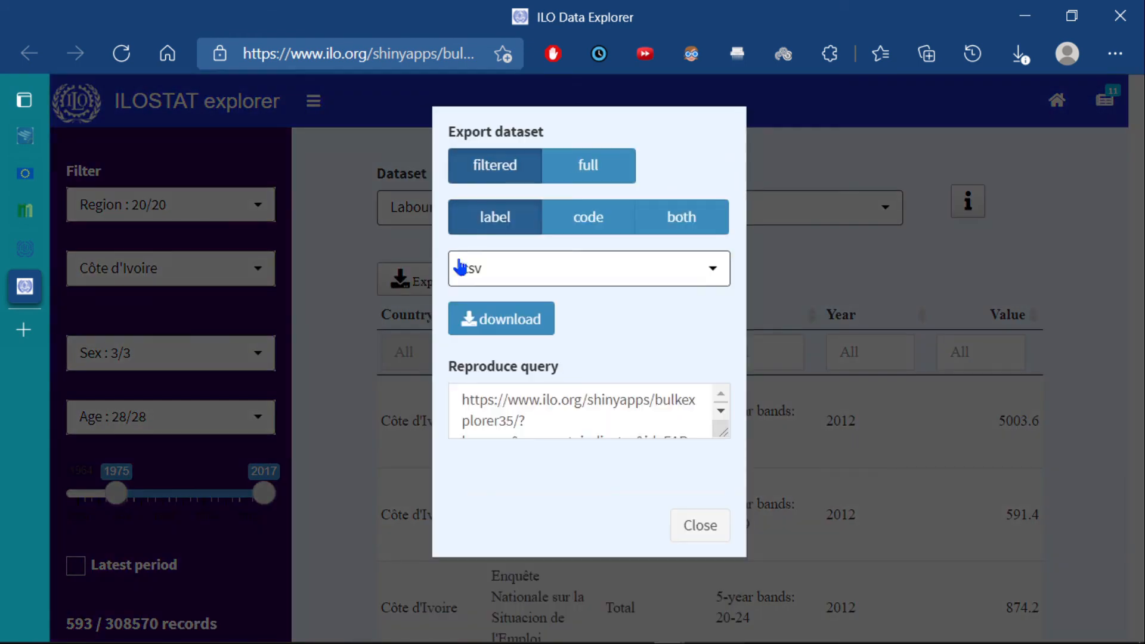
pyautogui.click(522, 269)
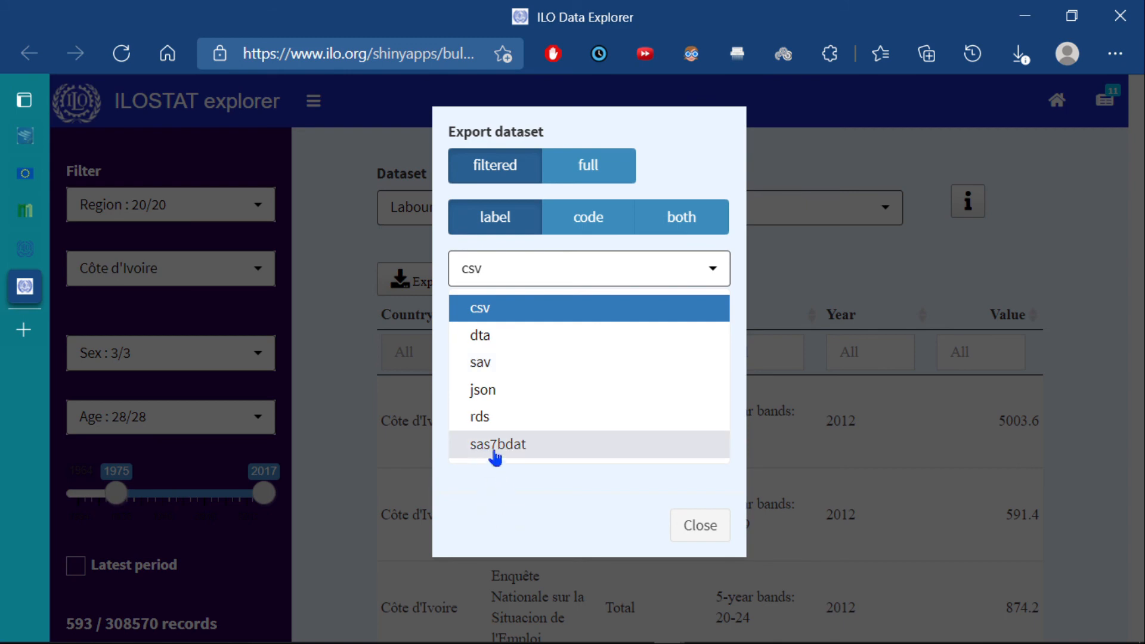
pyautogui.click(485, 308)
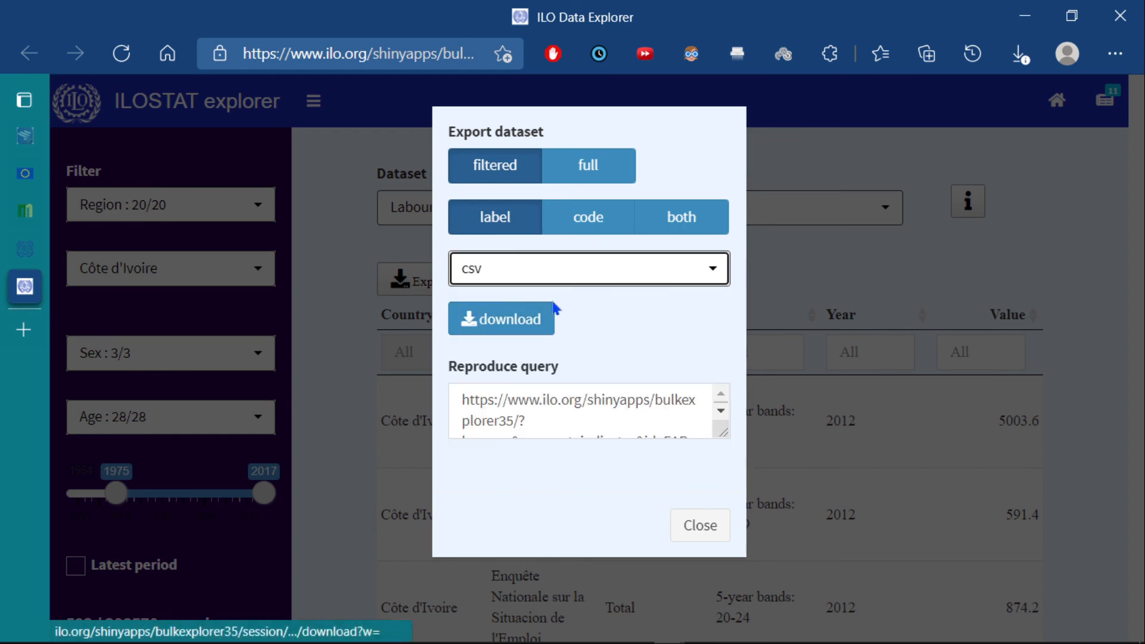
pyautogui.click(498, 324)
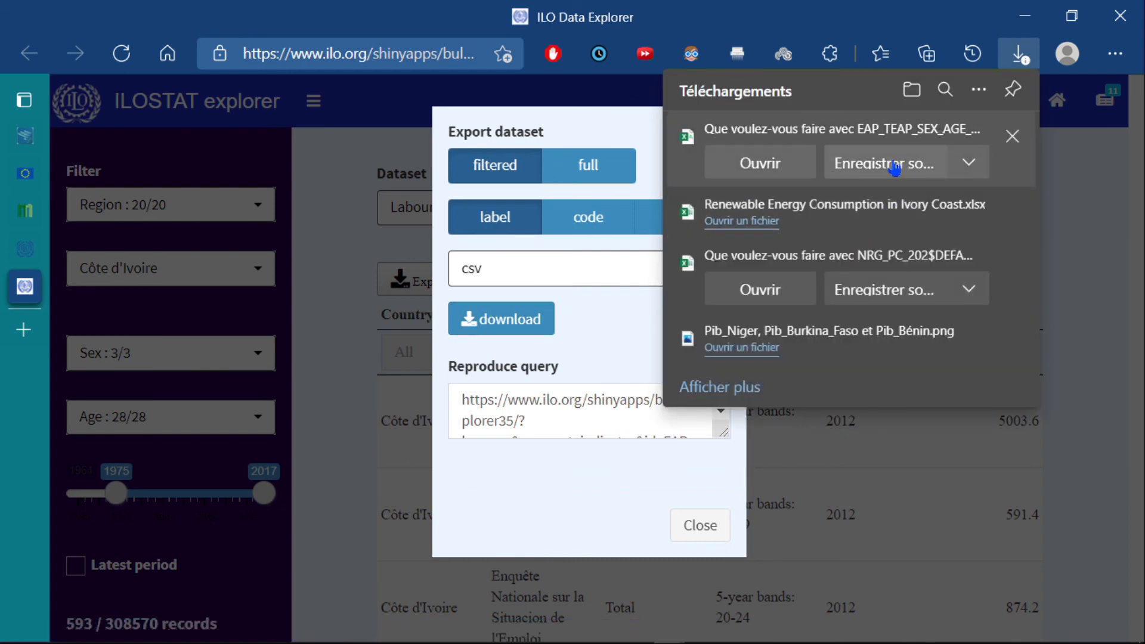
pyautogui.click(1011, 136)
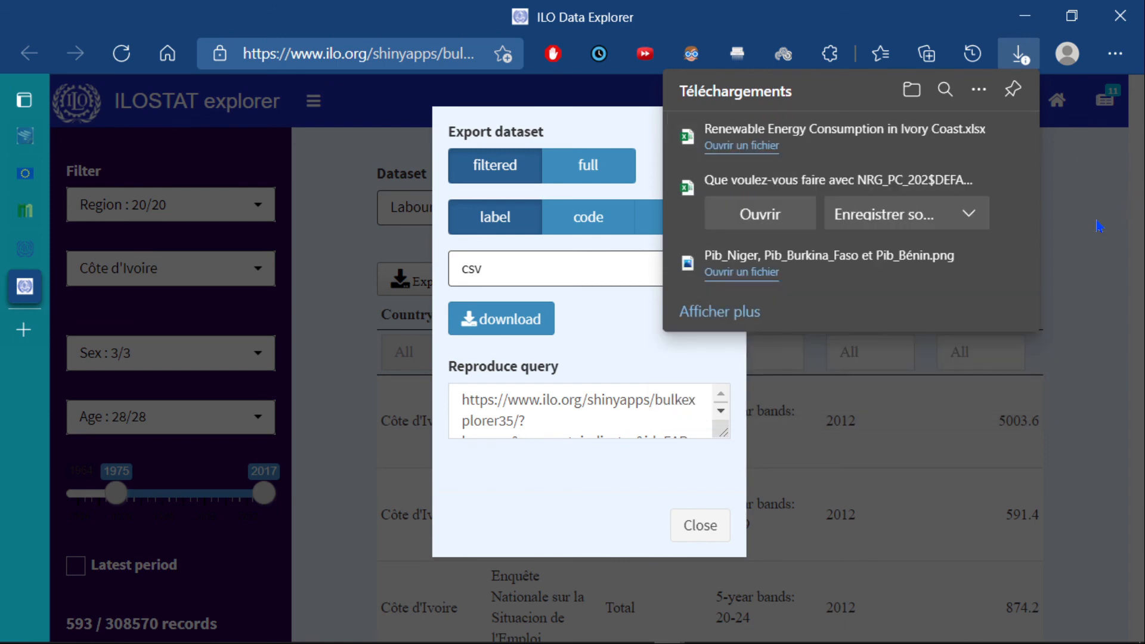